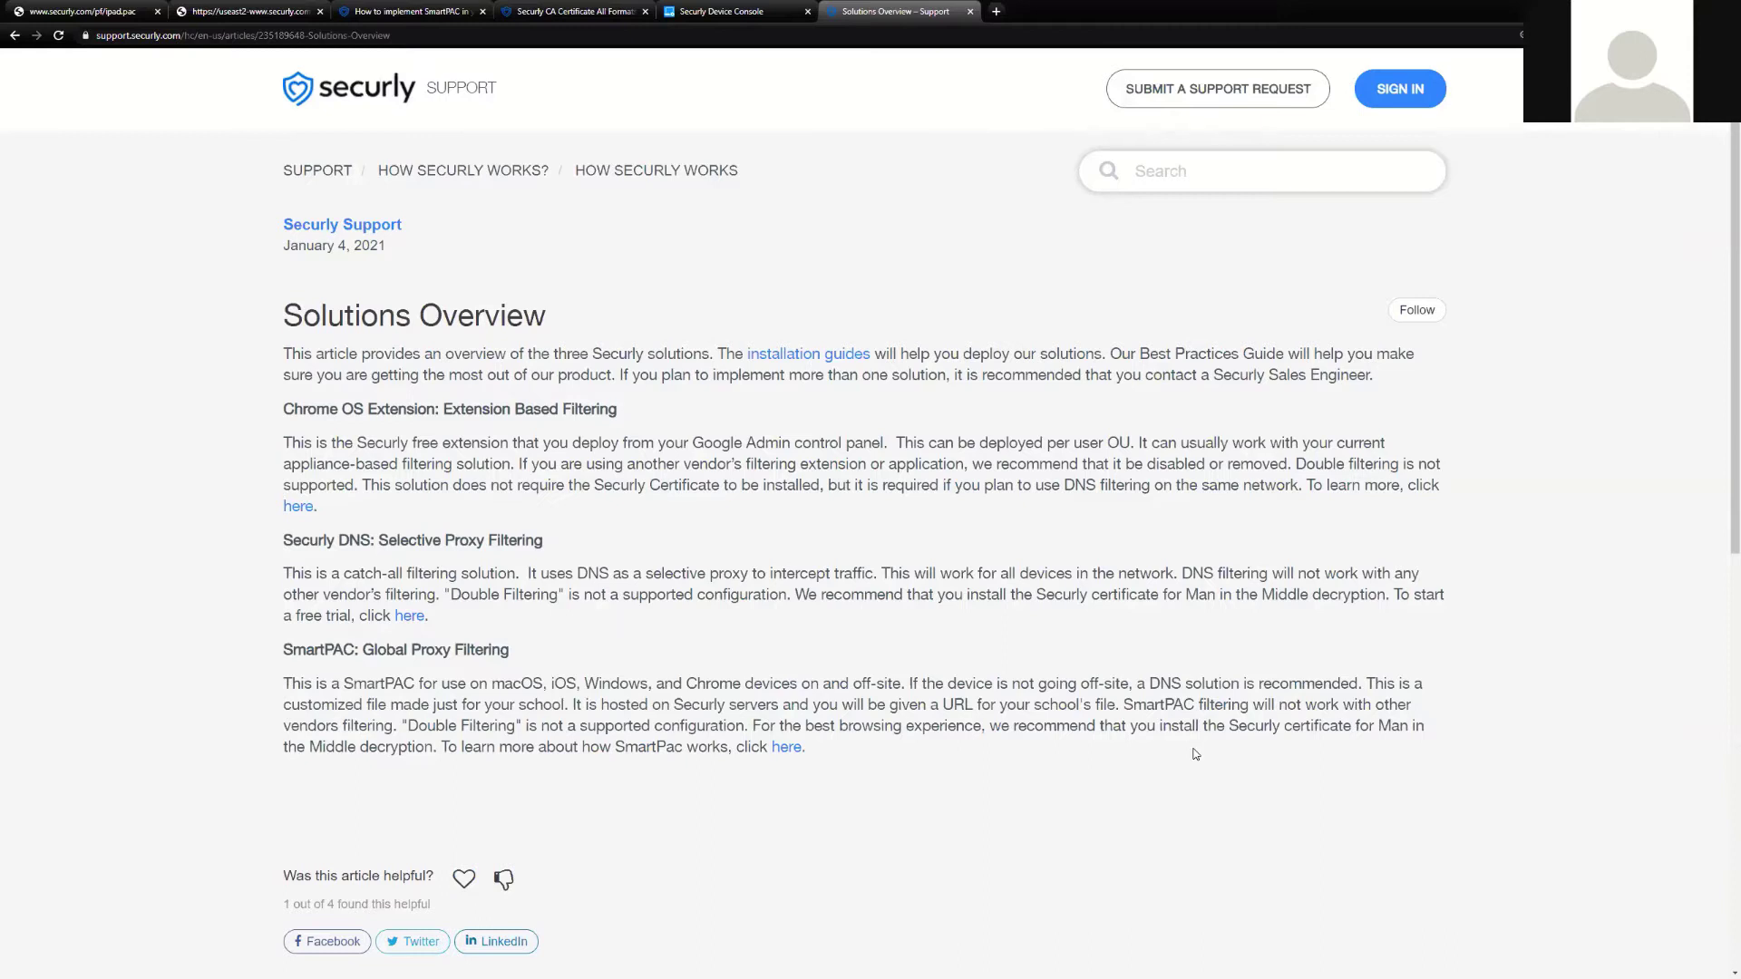
Step: Compare the generic ipad.pac and customer-specific smart.pac scripts, then move on to the SmartPAC AD GPO article
{"action": "left_click", "coordinate": [83, 11]}
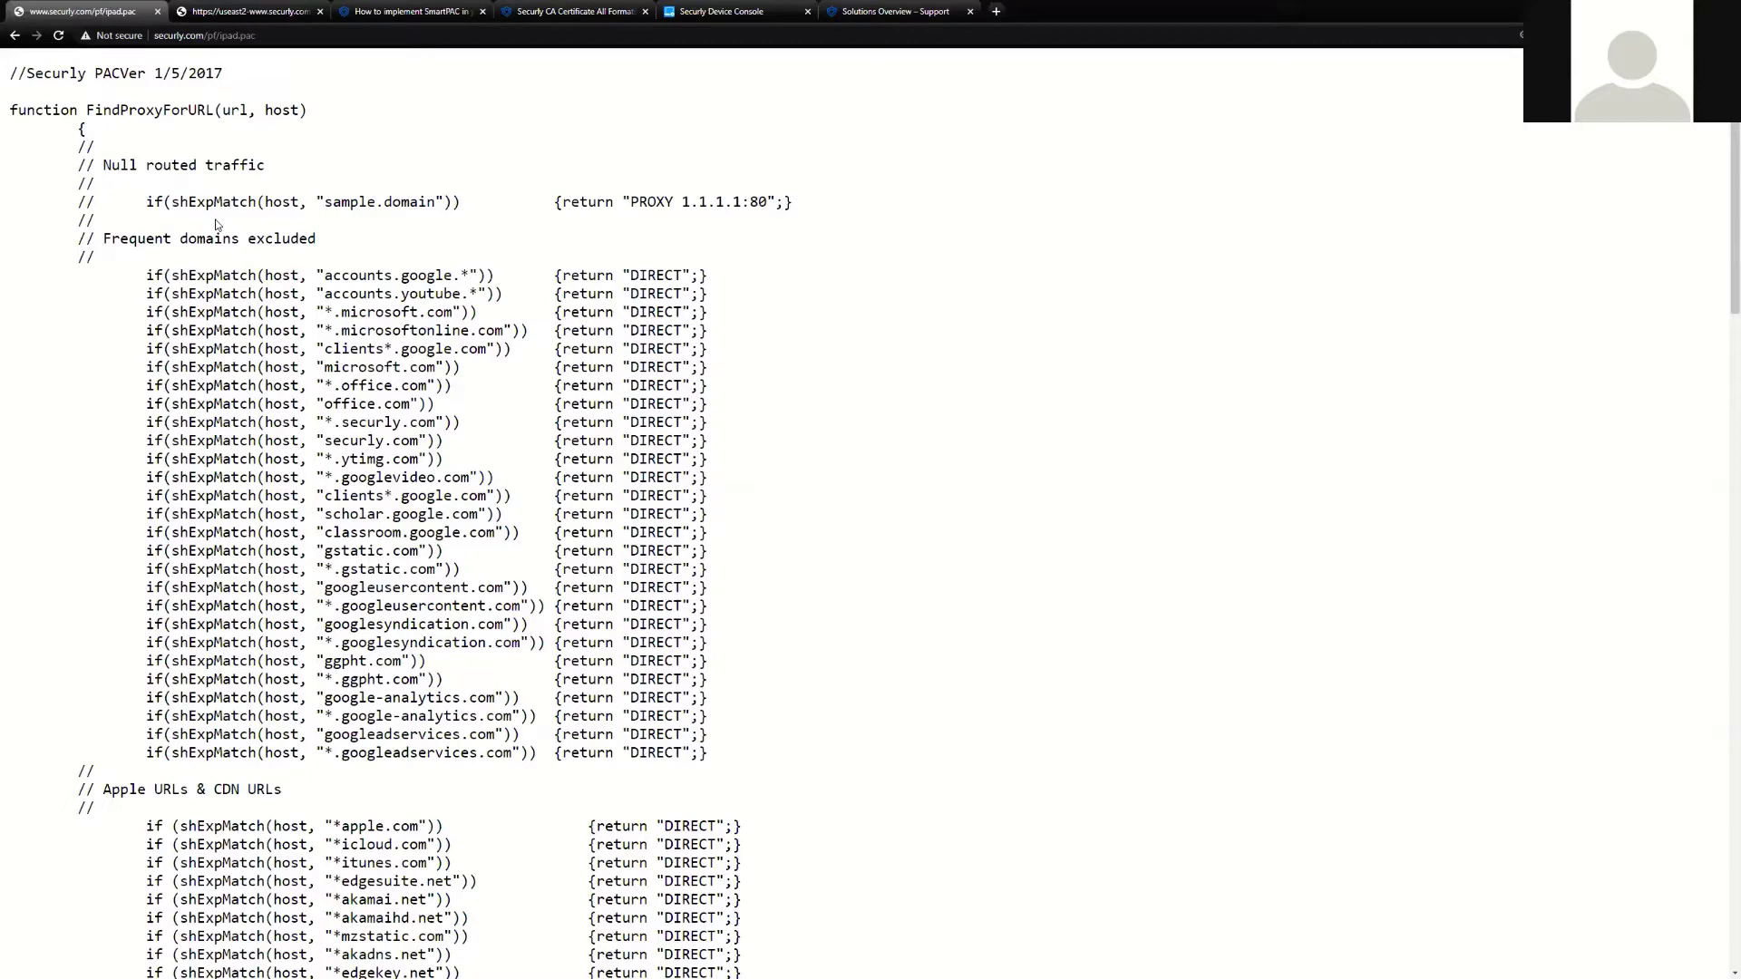
{"action": "left_click", "coordinate": [263, 11]}
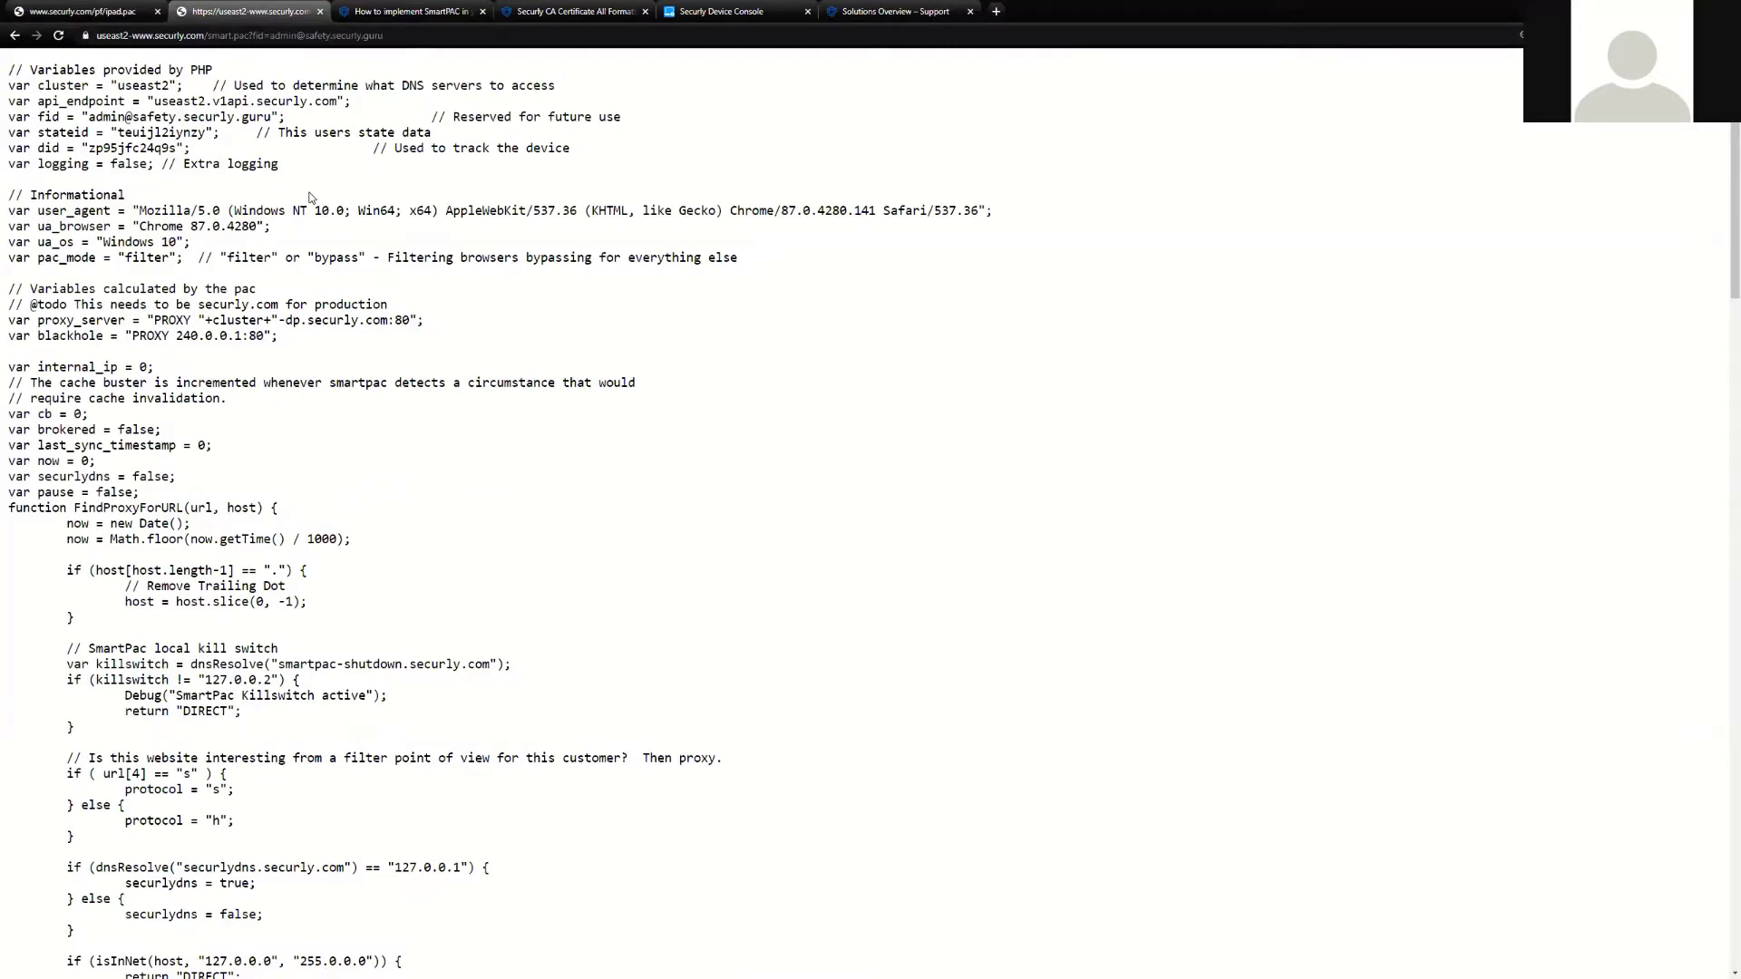
{"action": "key", "text": "ctrl+shift+Tab"}
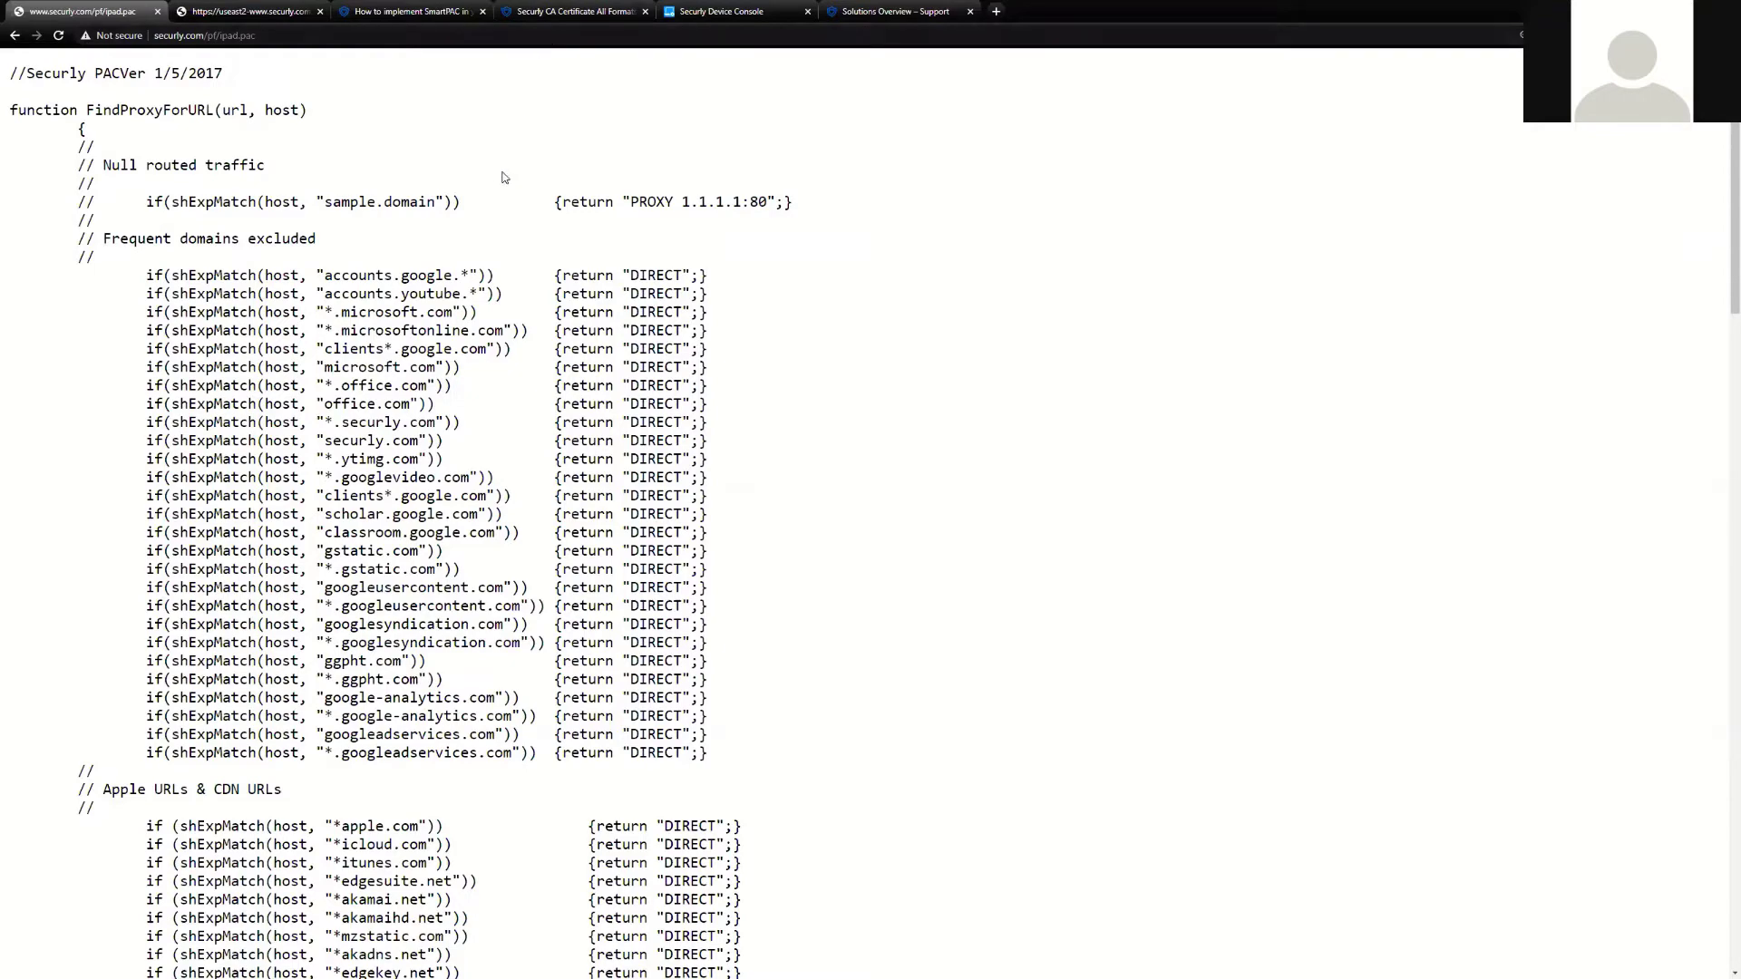
{"action": "key", "text": "ctrl+Tab"}
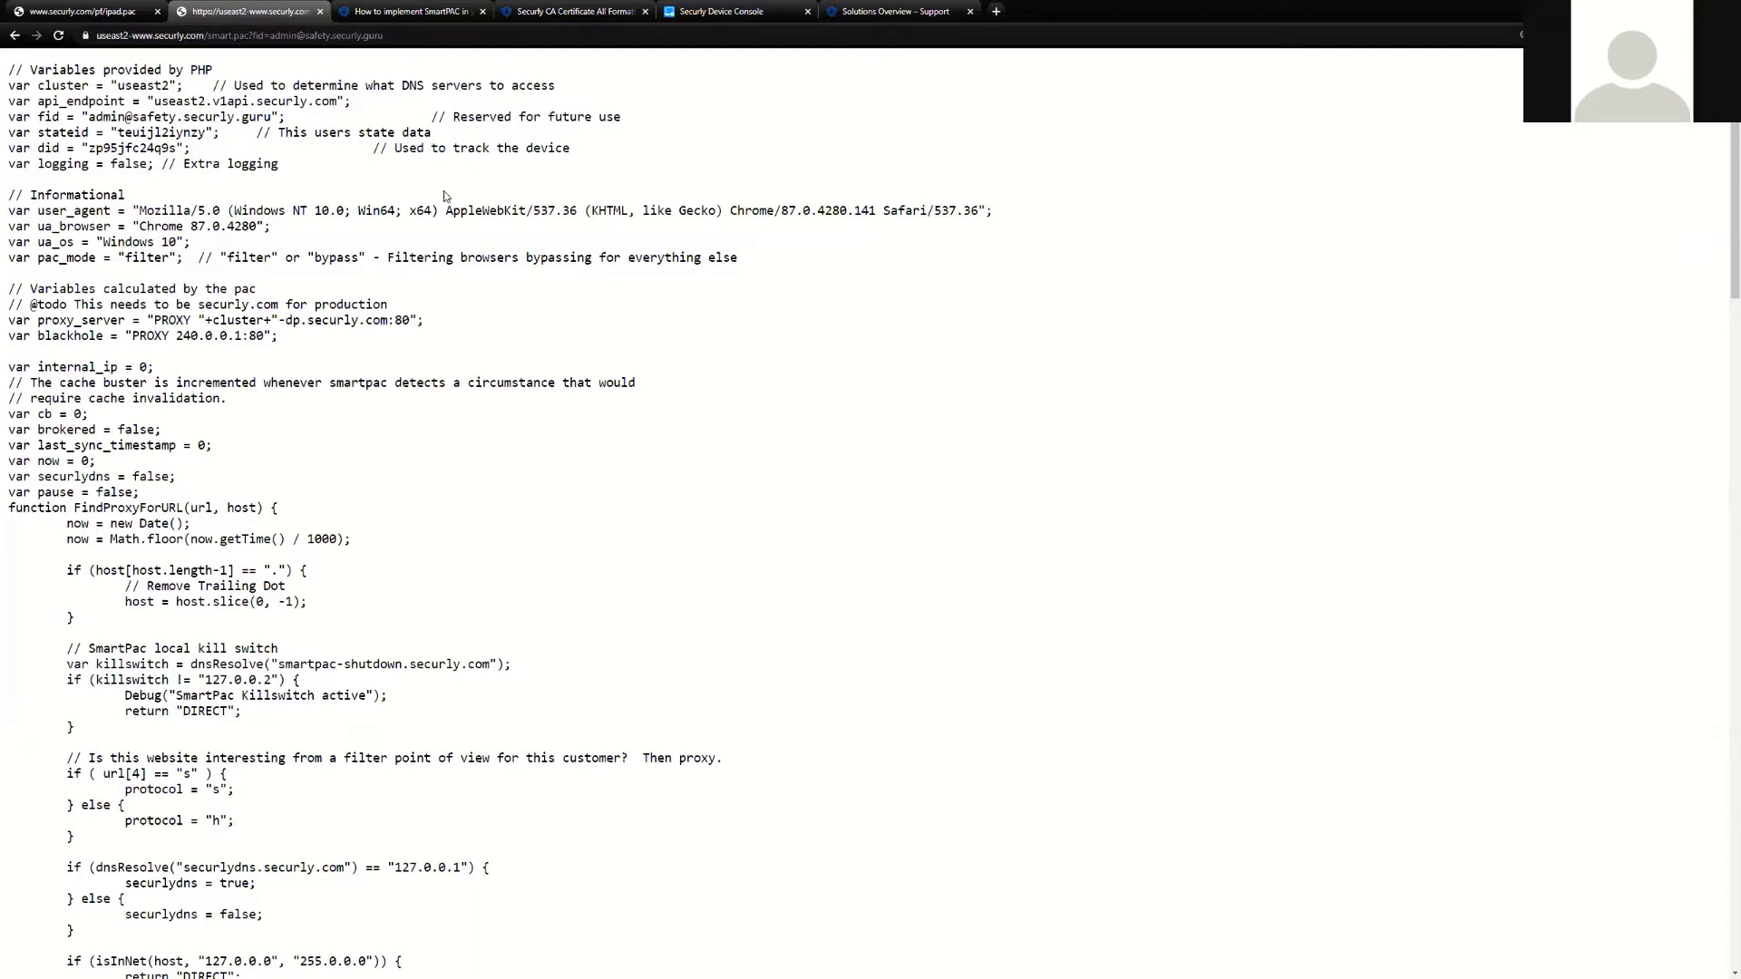
{"action": "key", "text": "ctrl+Tab"}
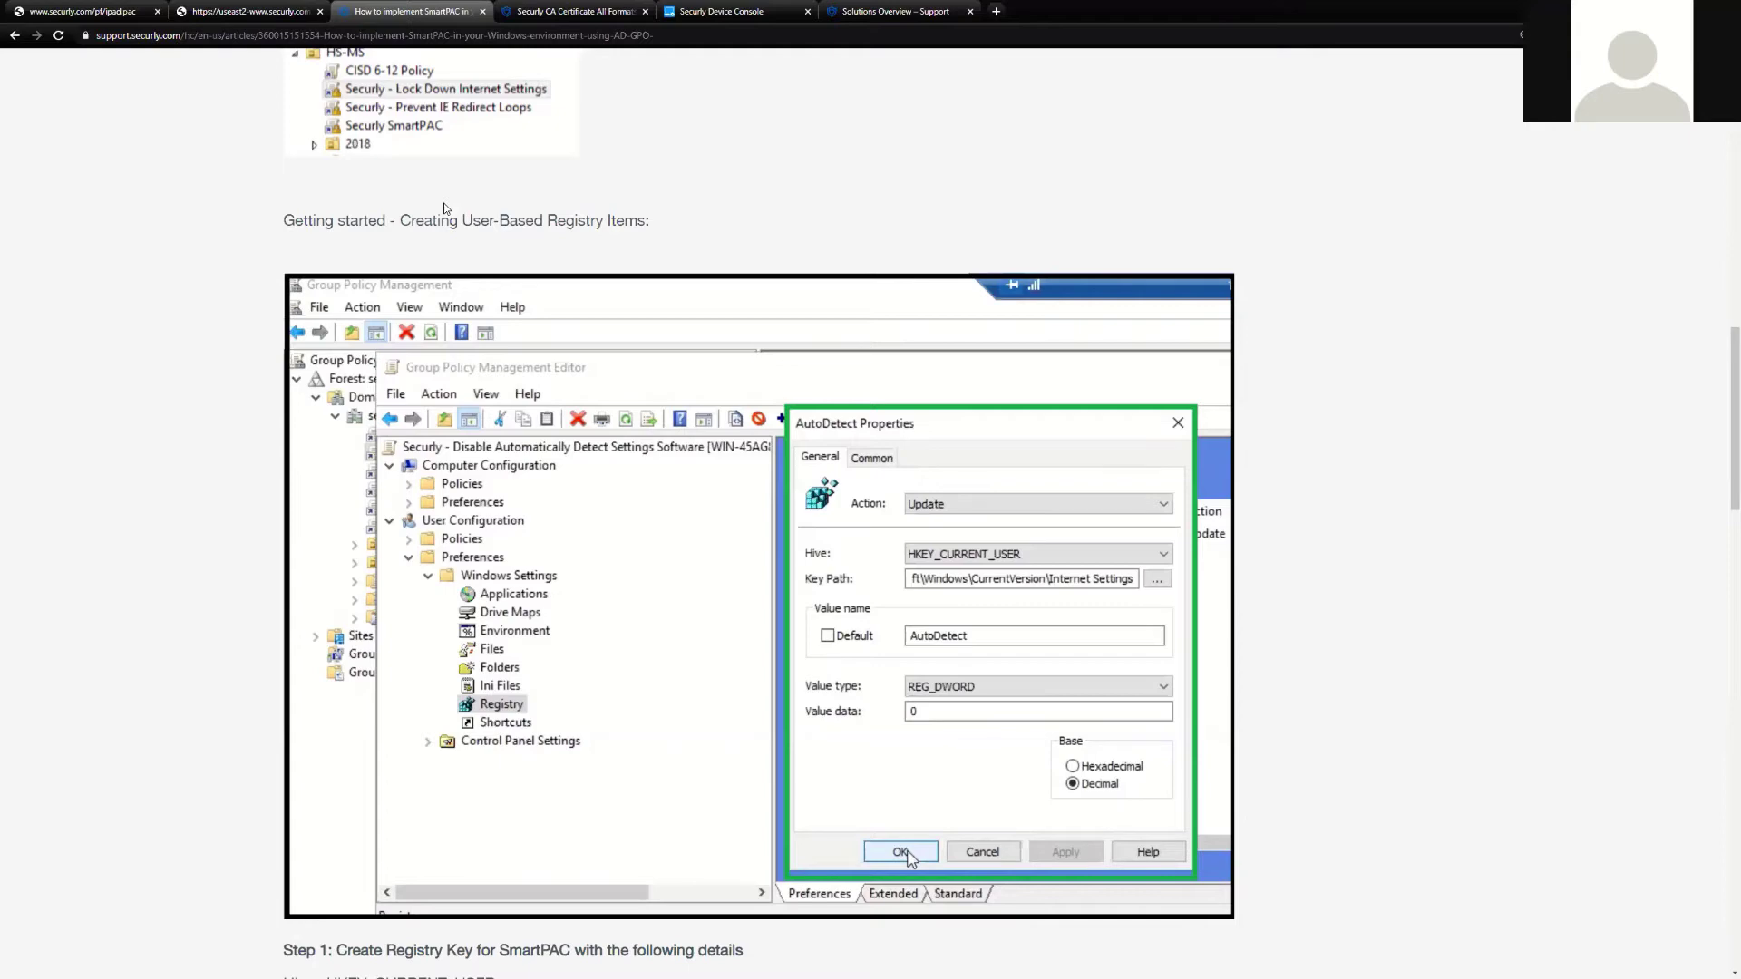
Step: Scroll through the GPO article, then return to smart.pac and select its full web address
{"action": "scroll", "coordinate": [553, 259], "scroll_direction": "up", "scroll_amount": 6}
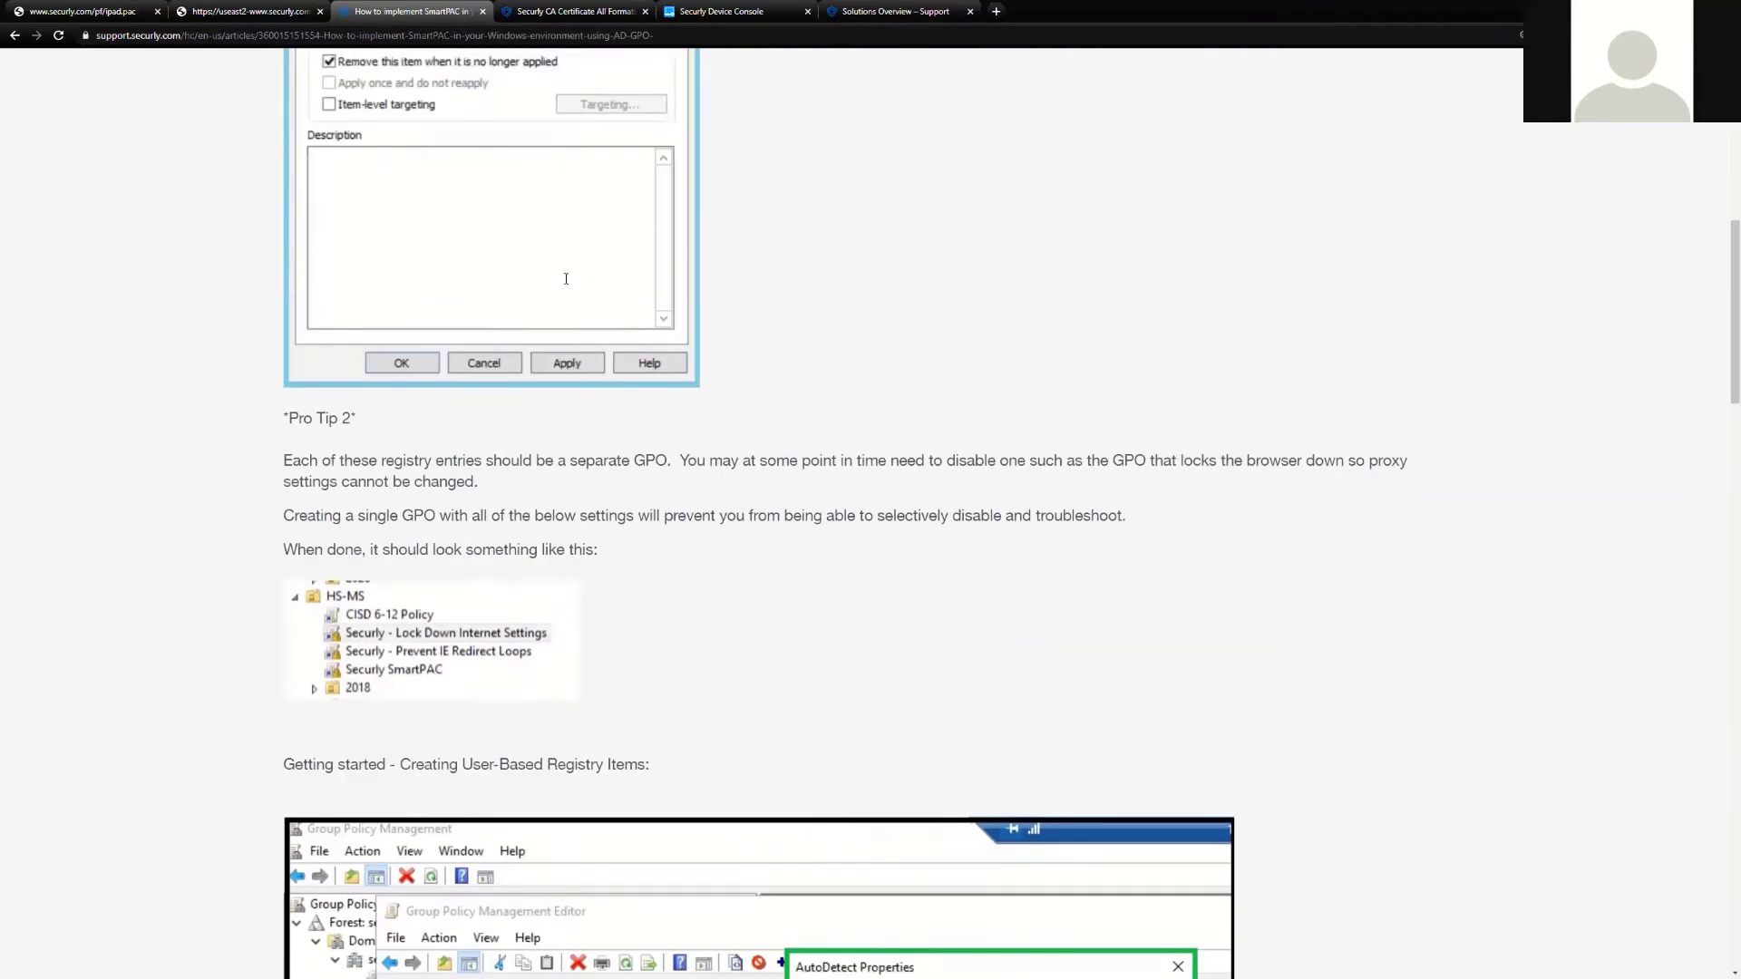
{"action": "scroll", "coordinate": [571, 291], "scroll_direction": "up", "scroll_amount": 6}
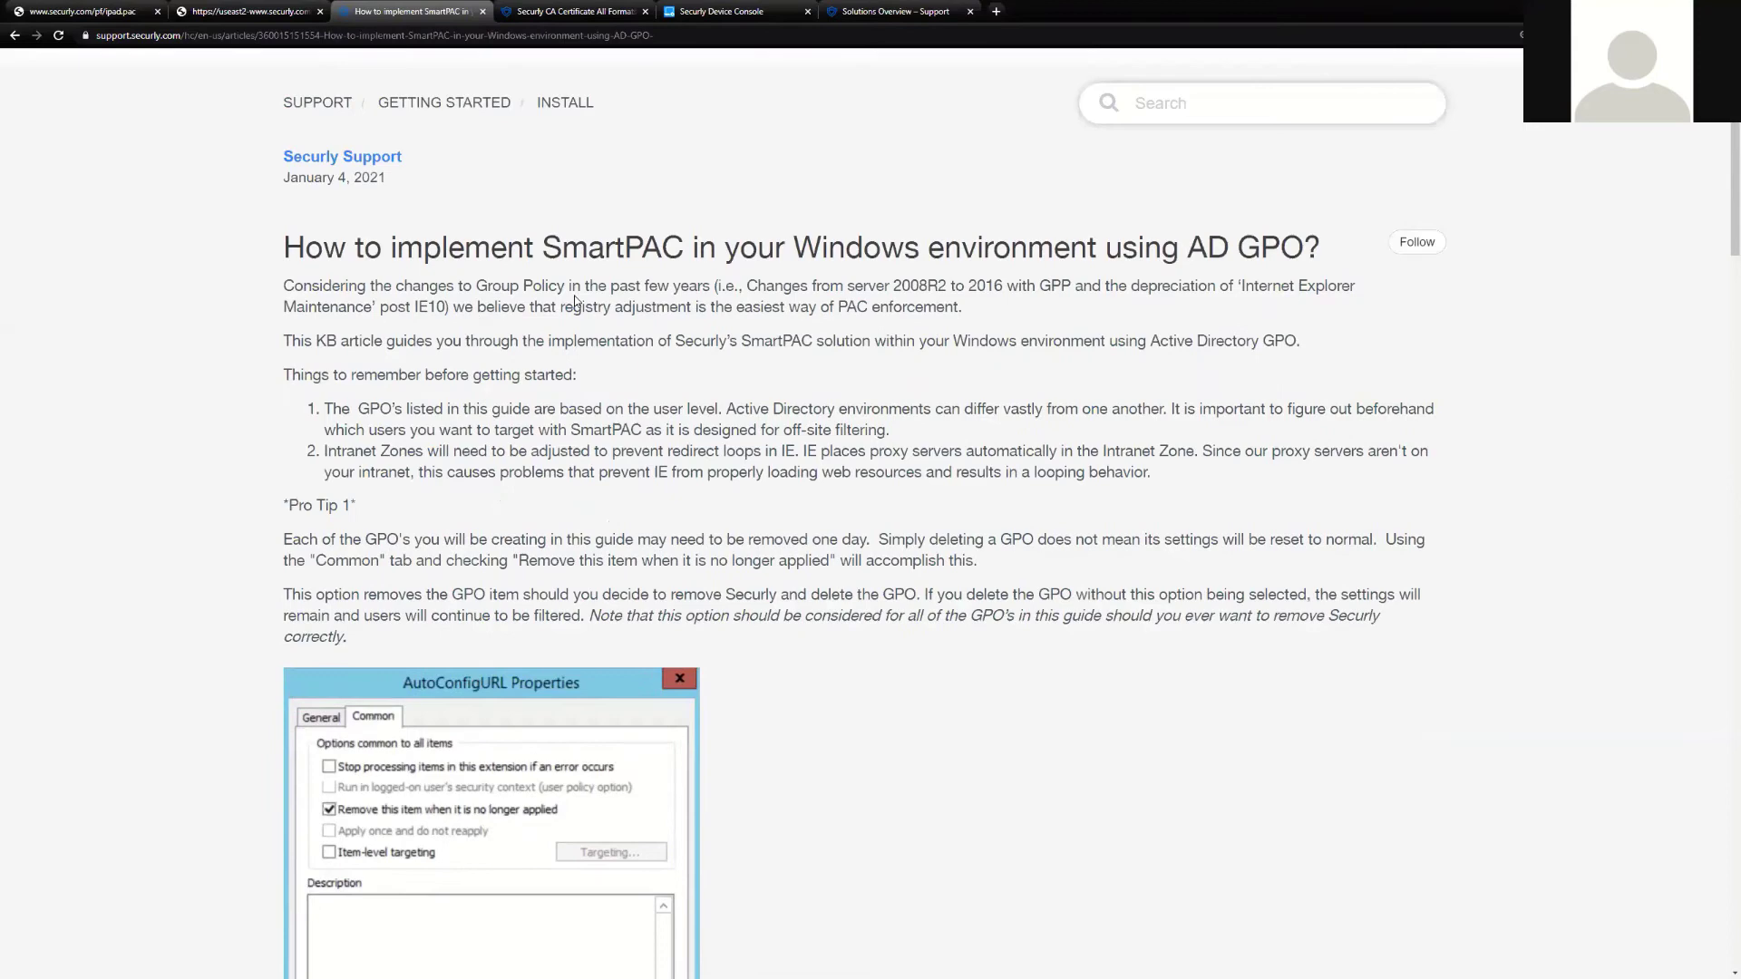
{"action": "scroll", "coordinate": [574, 297], "scroll_direction": "down", "scroll_amount": 3}
{"action": "scroll", "coordinate": [575, 300], "scroll_direction": "down", "scroll_amount": 6}
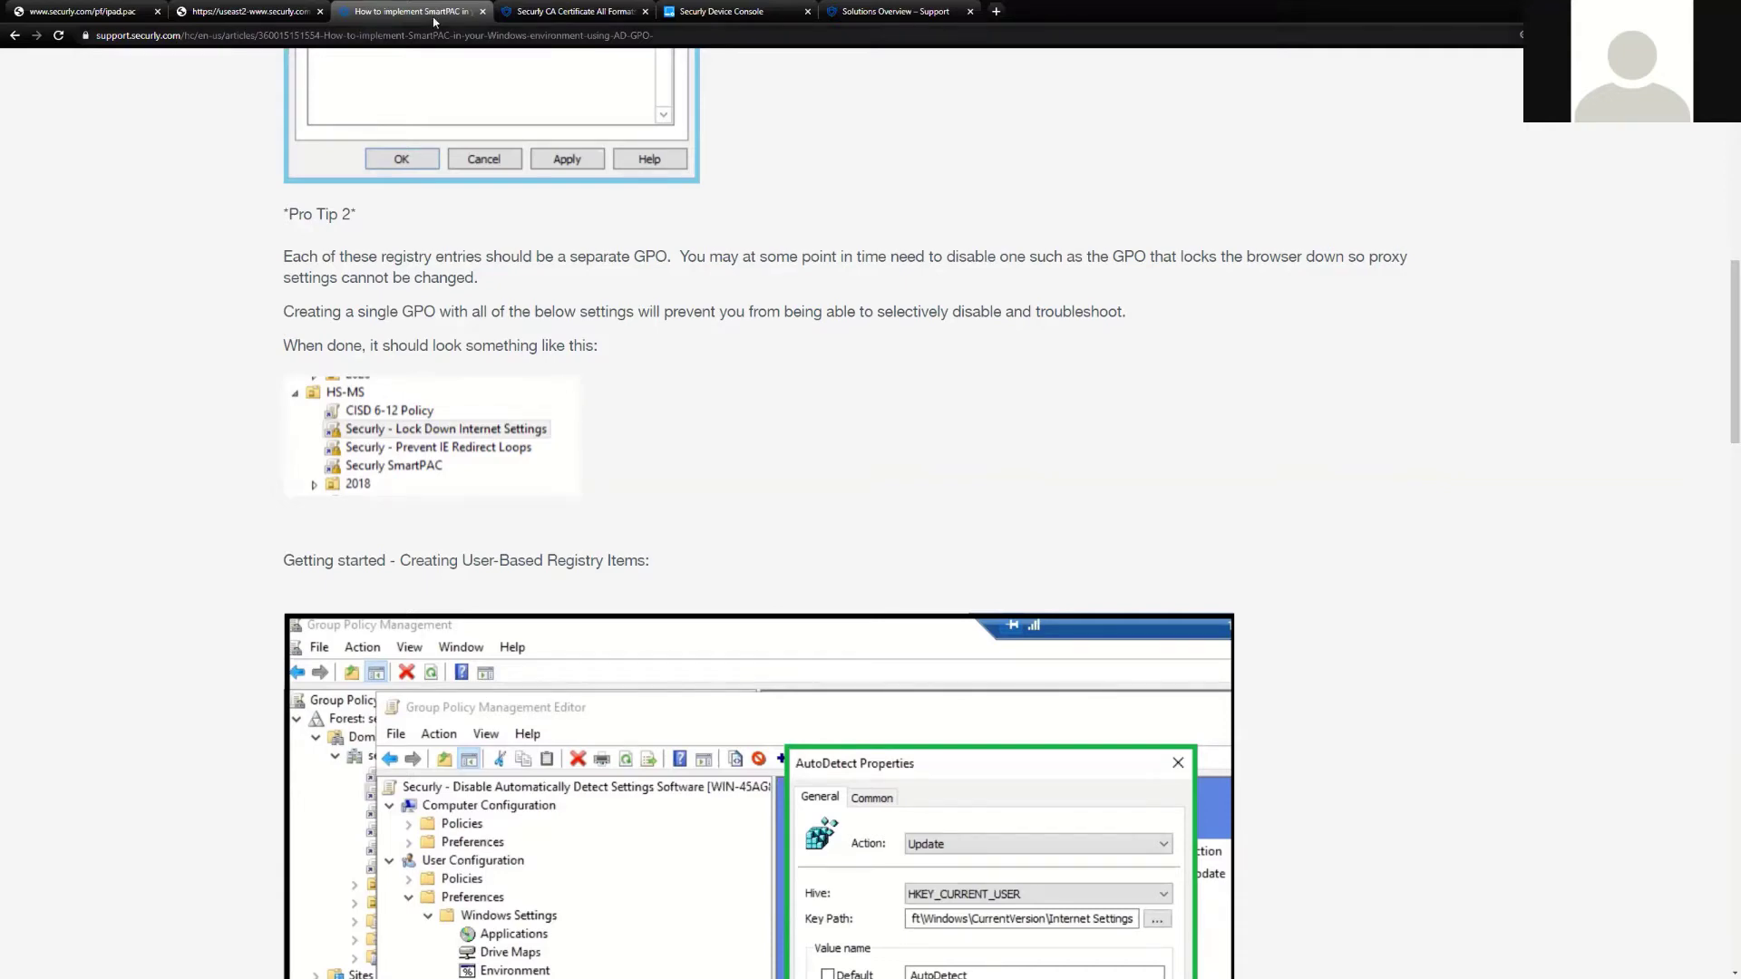
{"action": "left_click", "coordinate": [244, 11]}
{"action": "left_click_drag", "start_coordinate": [275, 35], "coordinate": [83, 51]}
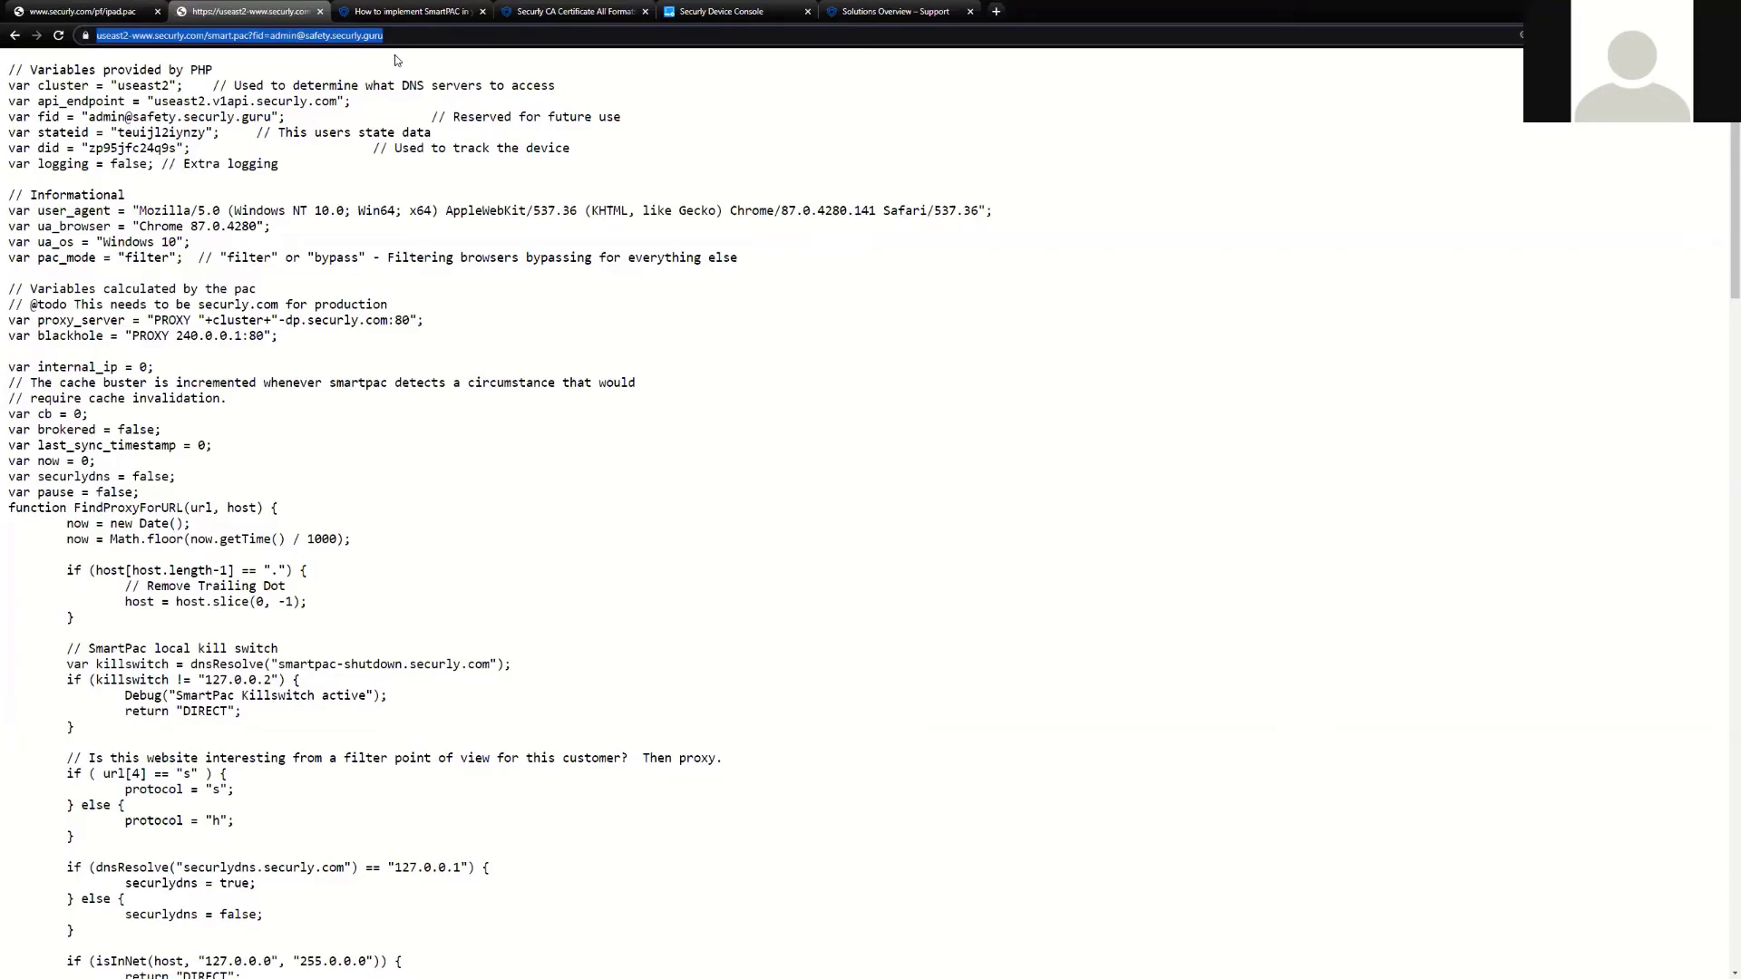
Step: In a new tab, search Chrome settings for 'proxy' and launch the computer's proxy settings
{"action": "left_click", "coordinate": [996, 11]}
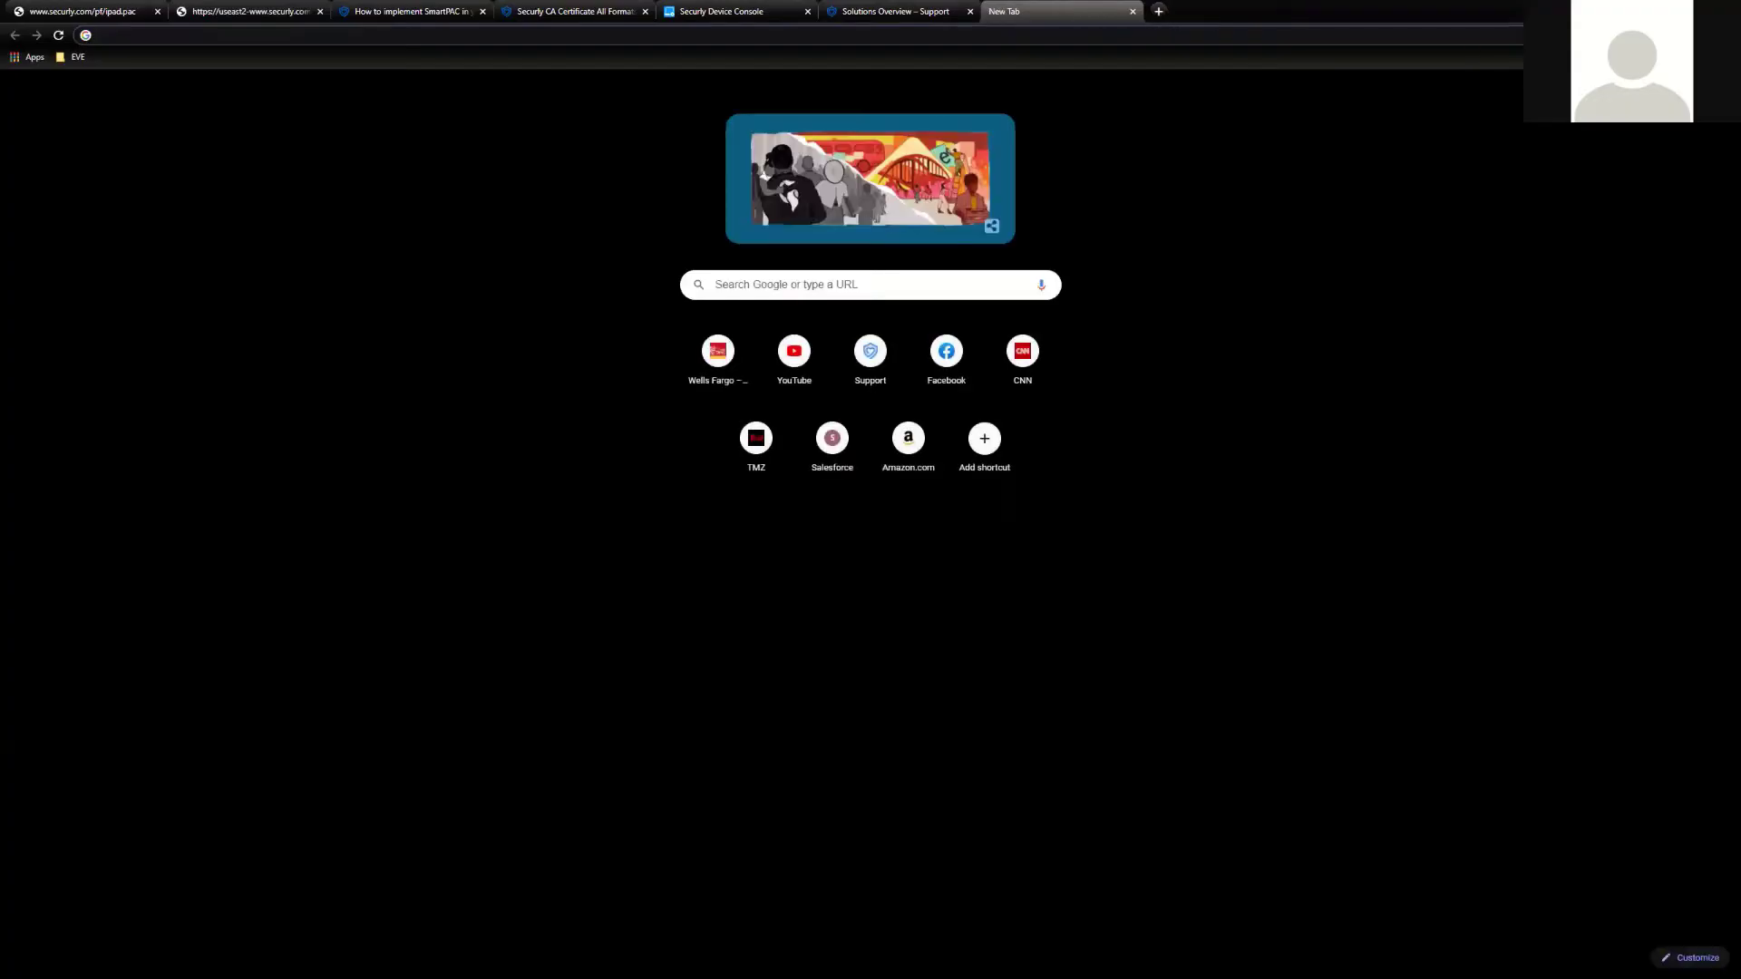
{"action": "key", "text": "alt+f"}
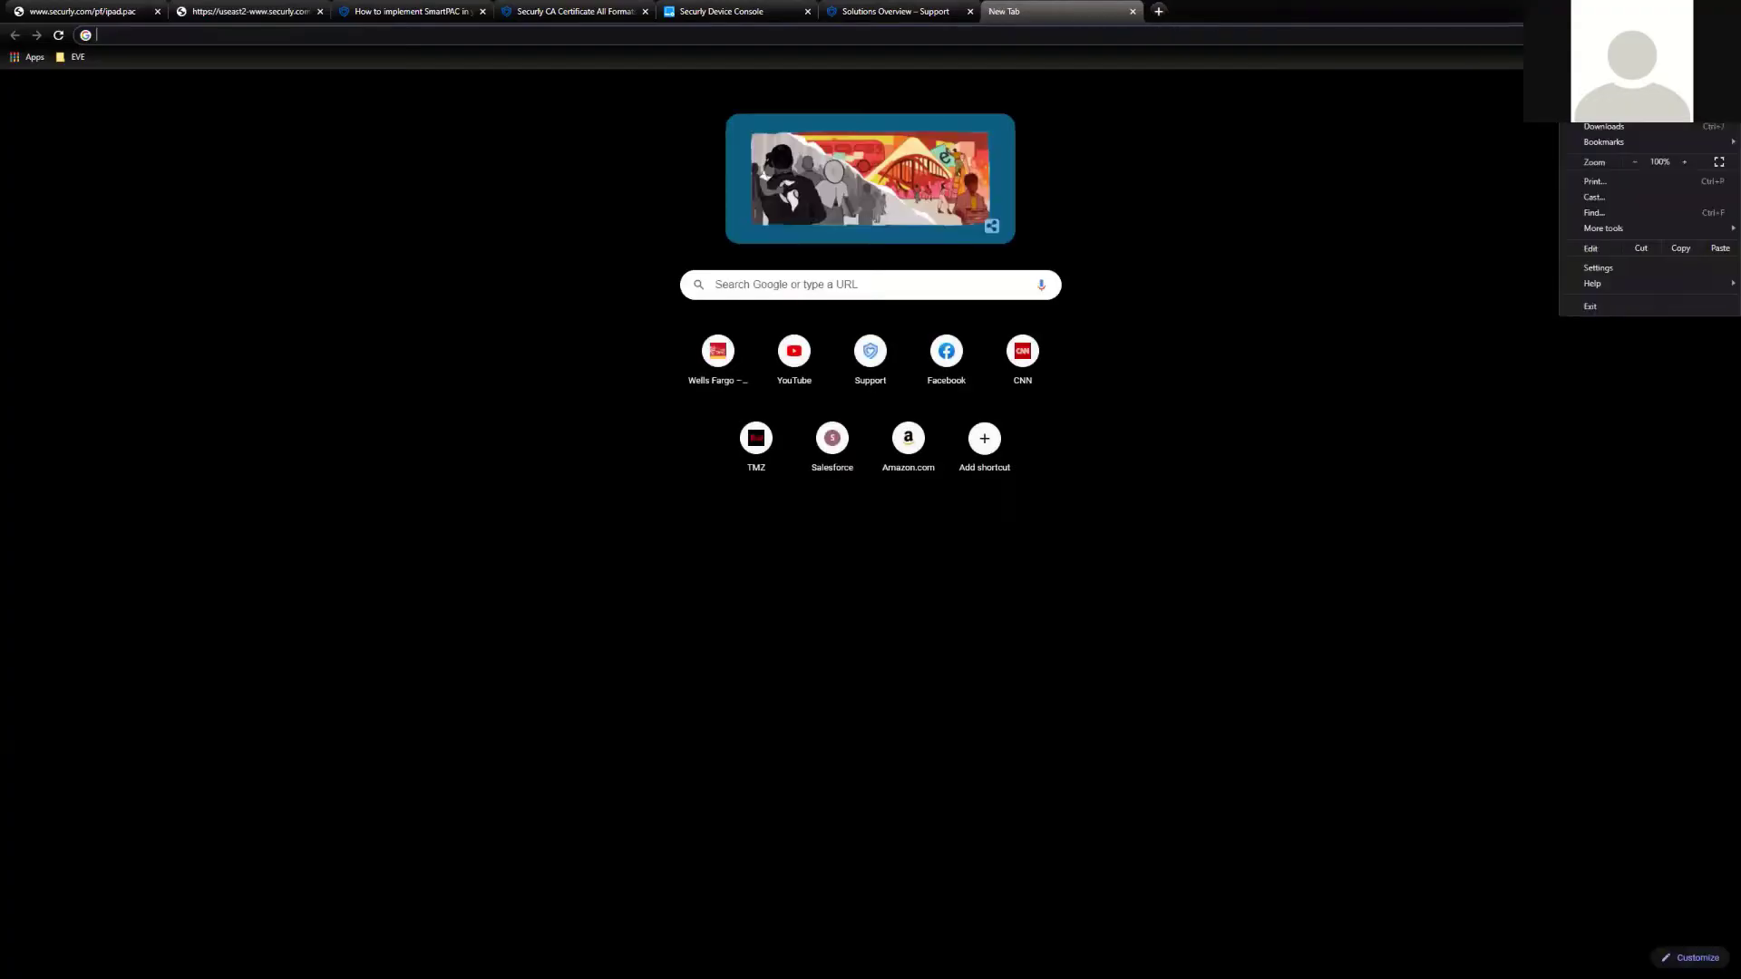
{"action": "left_click", "coordinate": [1618, 264]}
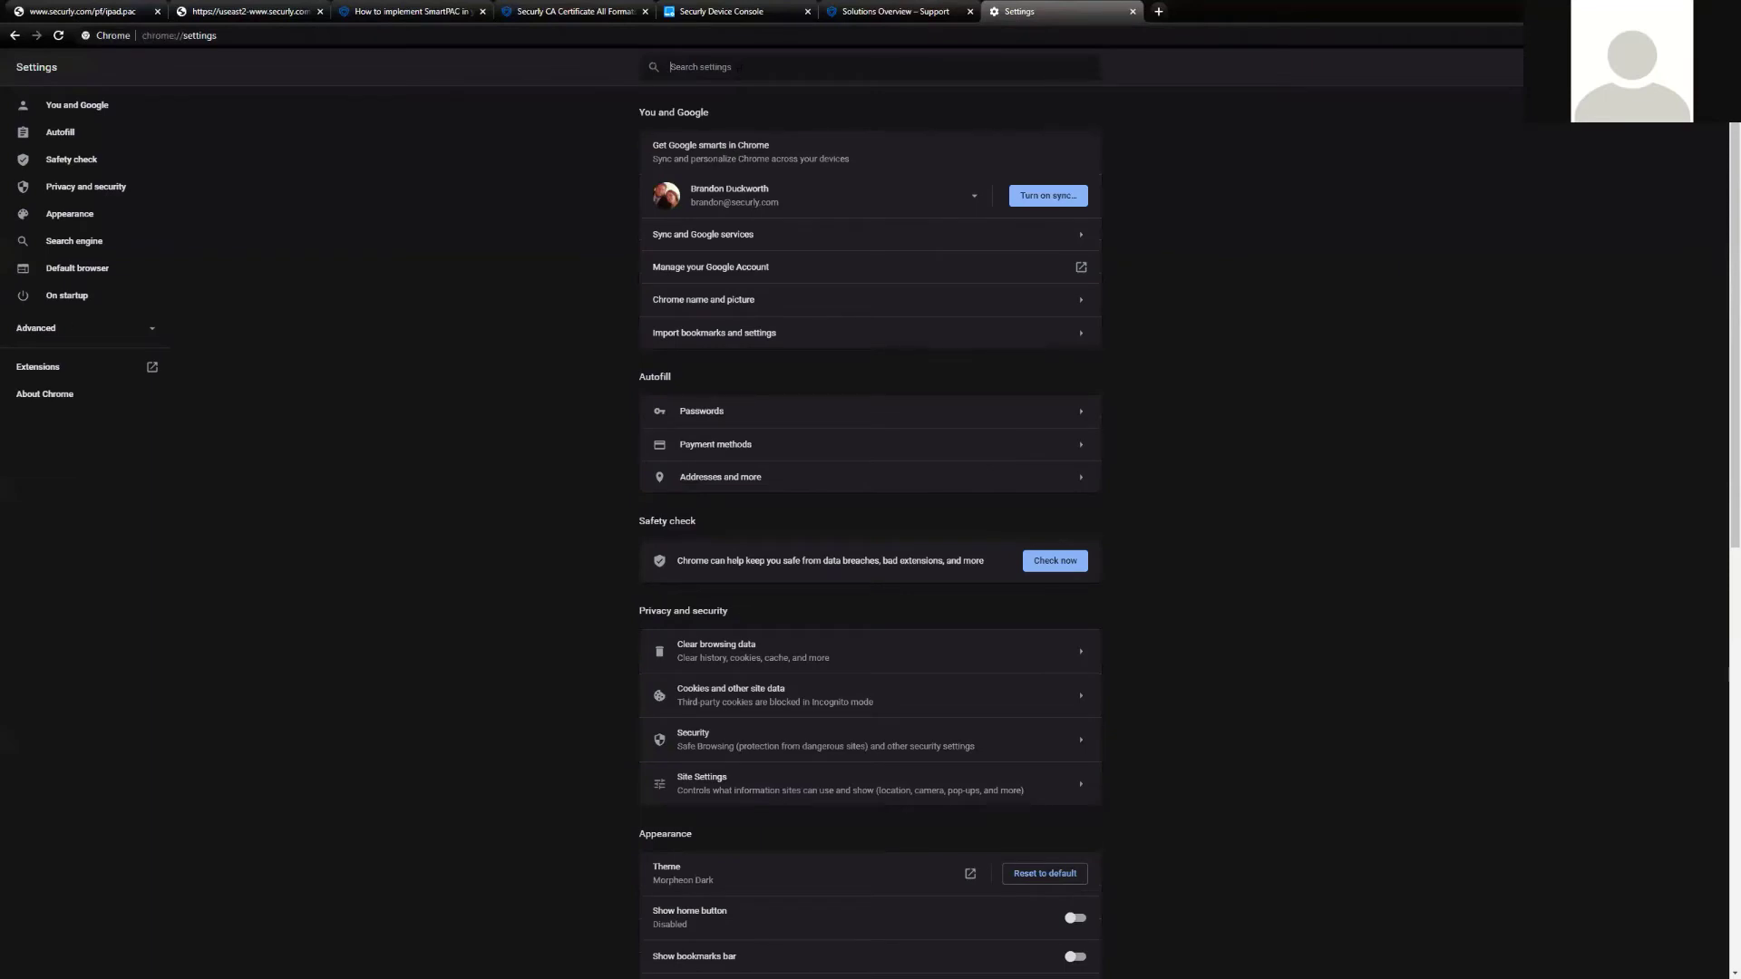
{"action": "type", "text": "proxy"}
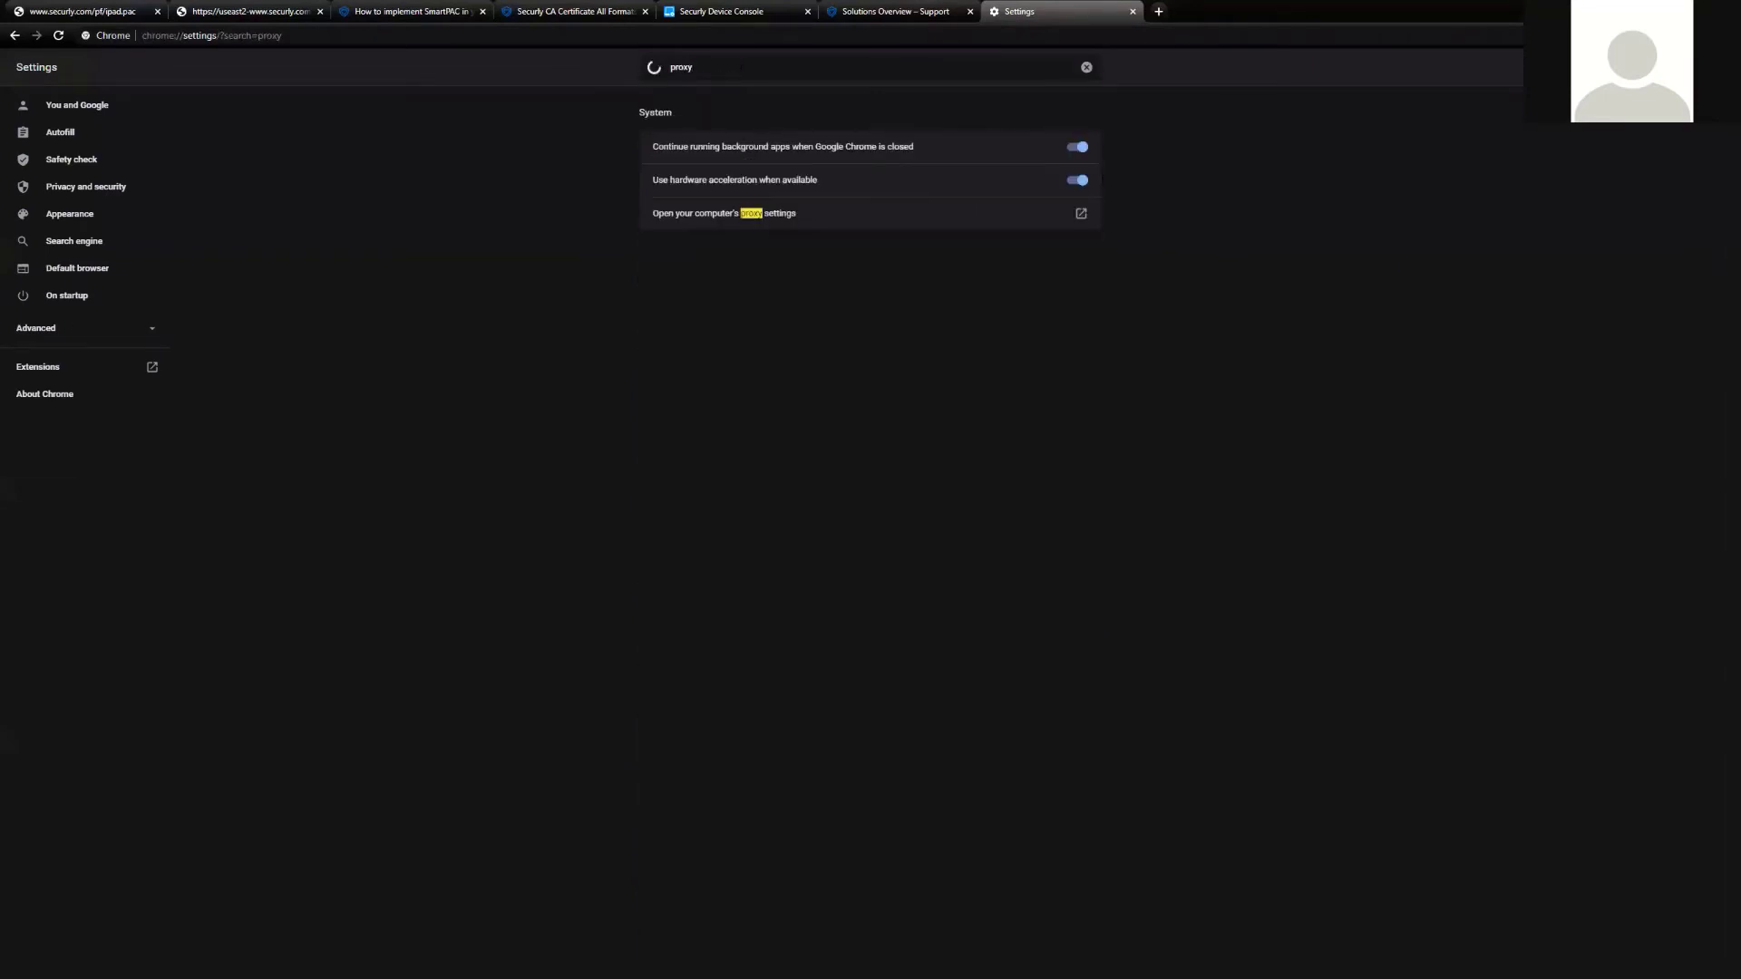
{"action": "left_click", "coordinate": [749, 214]}
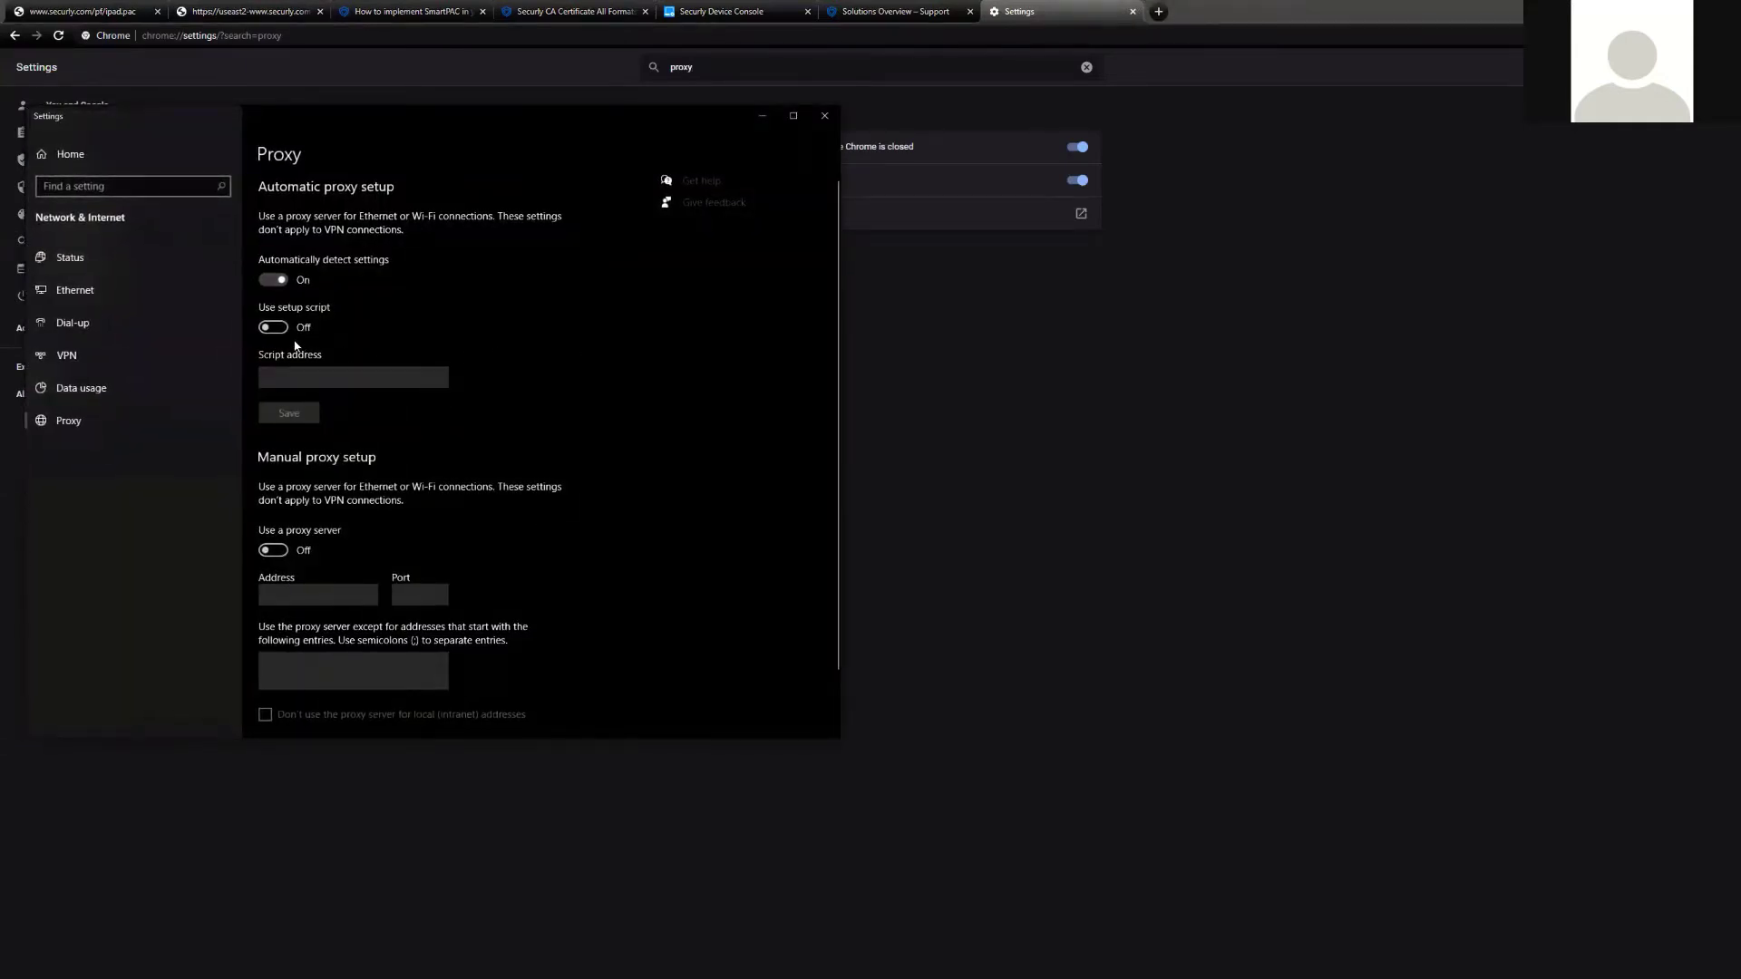
Step: Switch 'Use setup script' on, select the Script address box, and close Windows proxy settings
{"action": "left_click", "coordinate": [275, 327]}
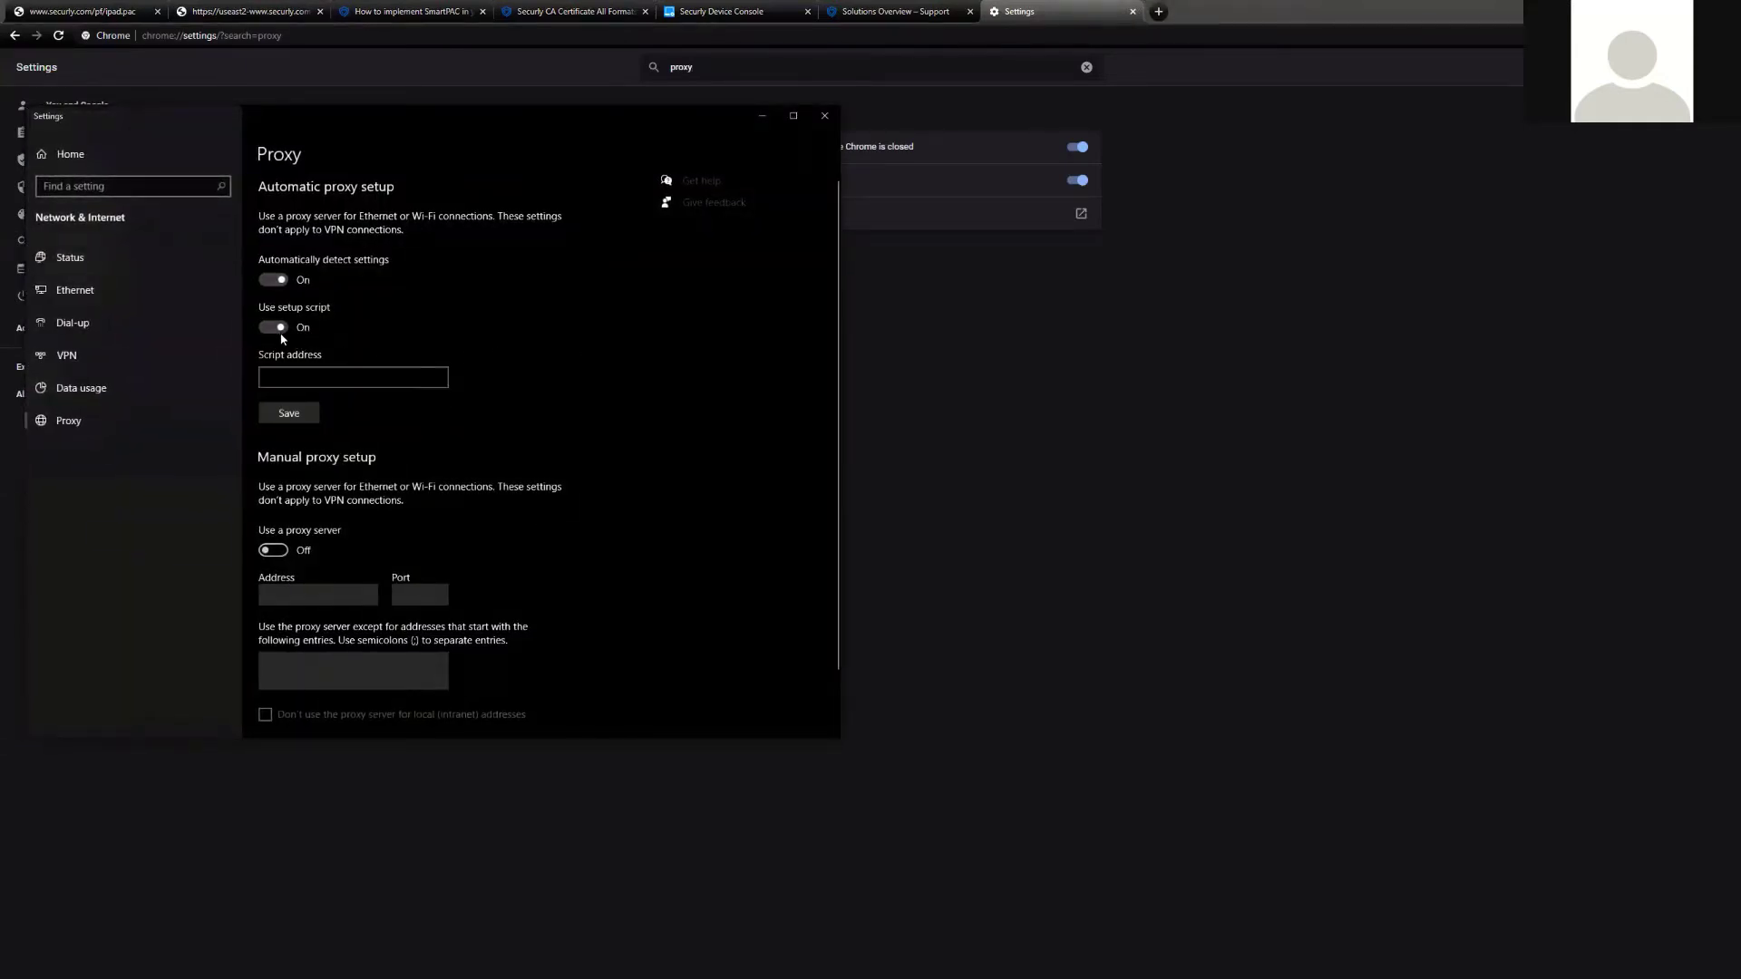
{"action": "left_click", "coordinate": [300, 373]}
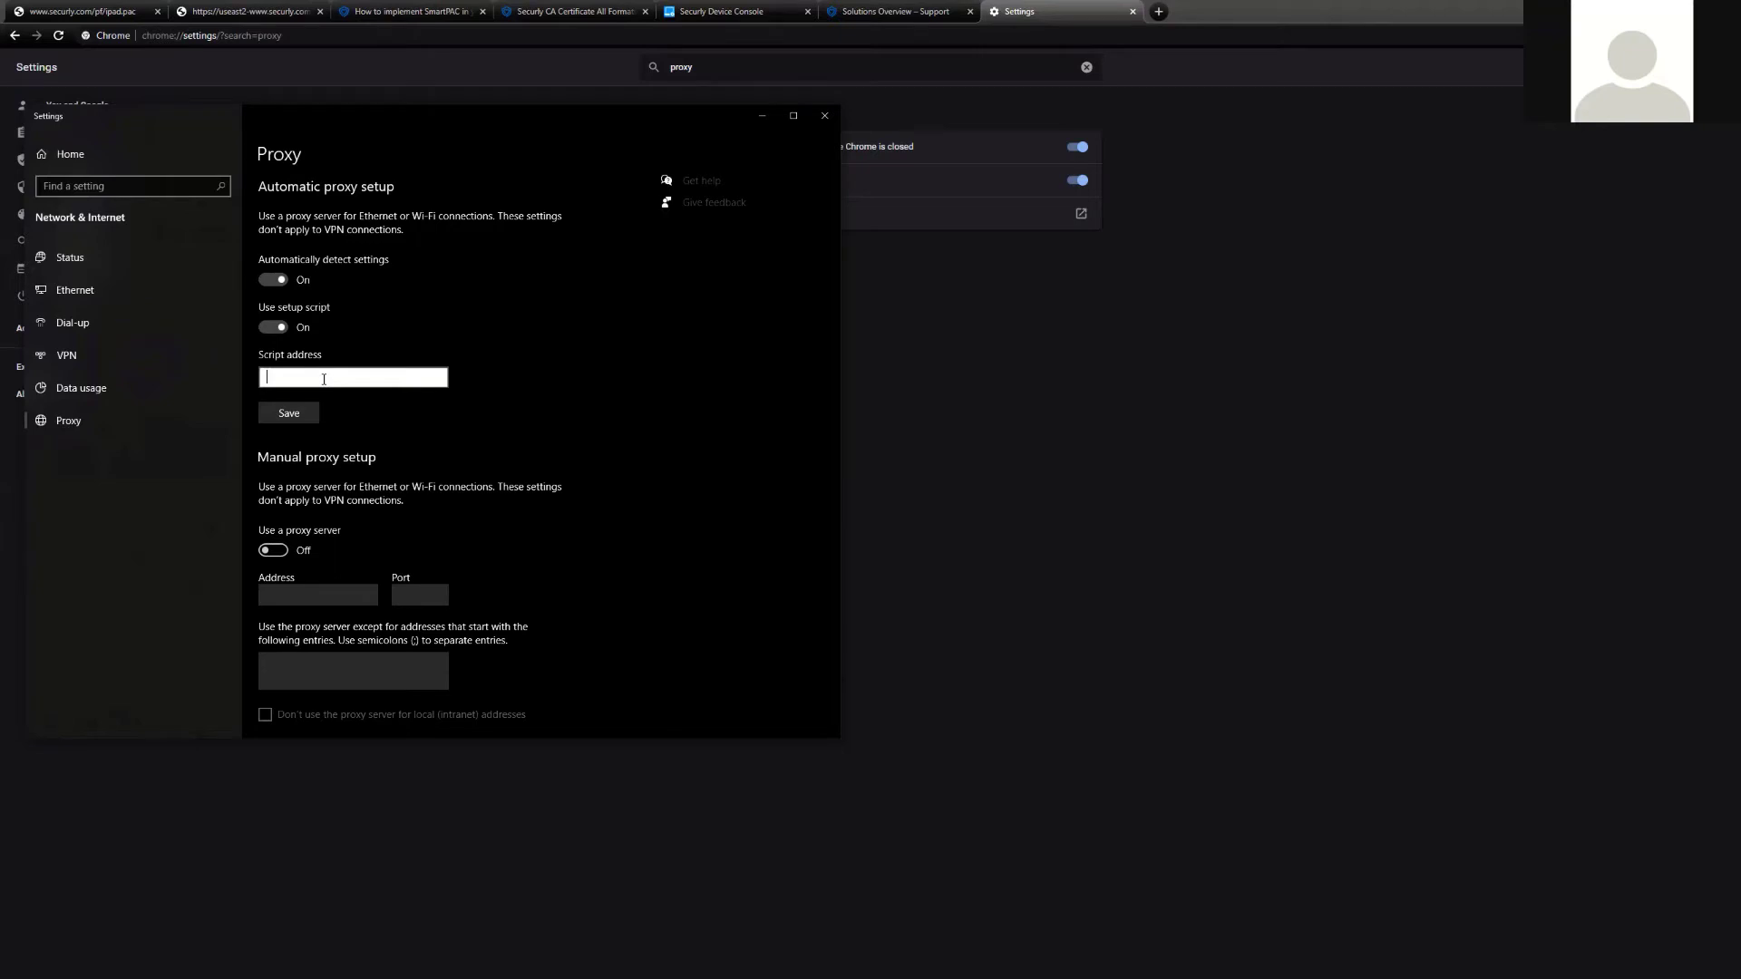
{"action": "left_click", "coordinate": [825, 115]}
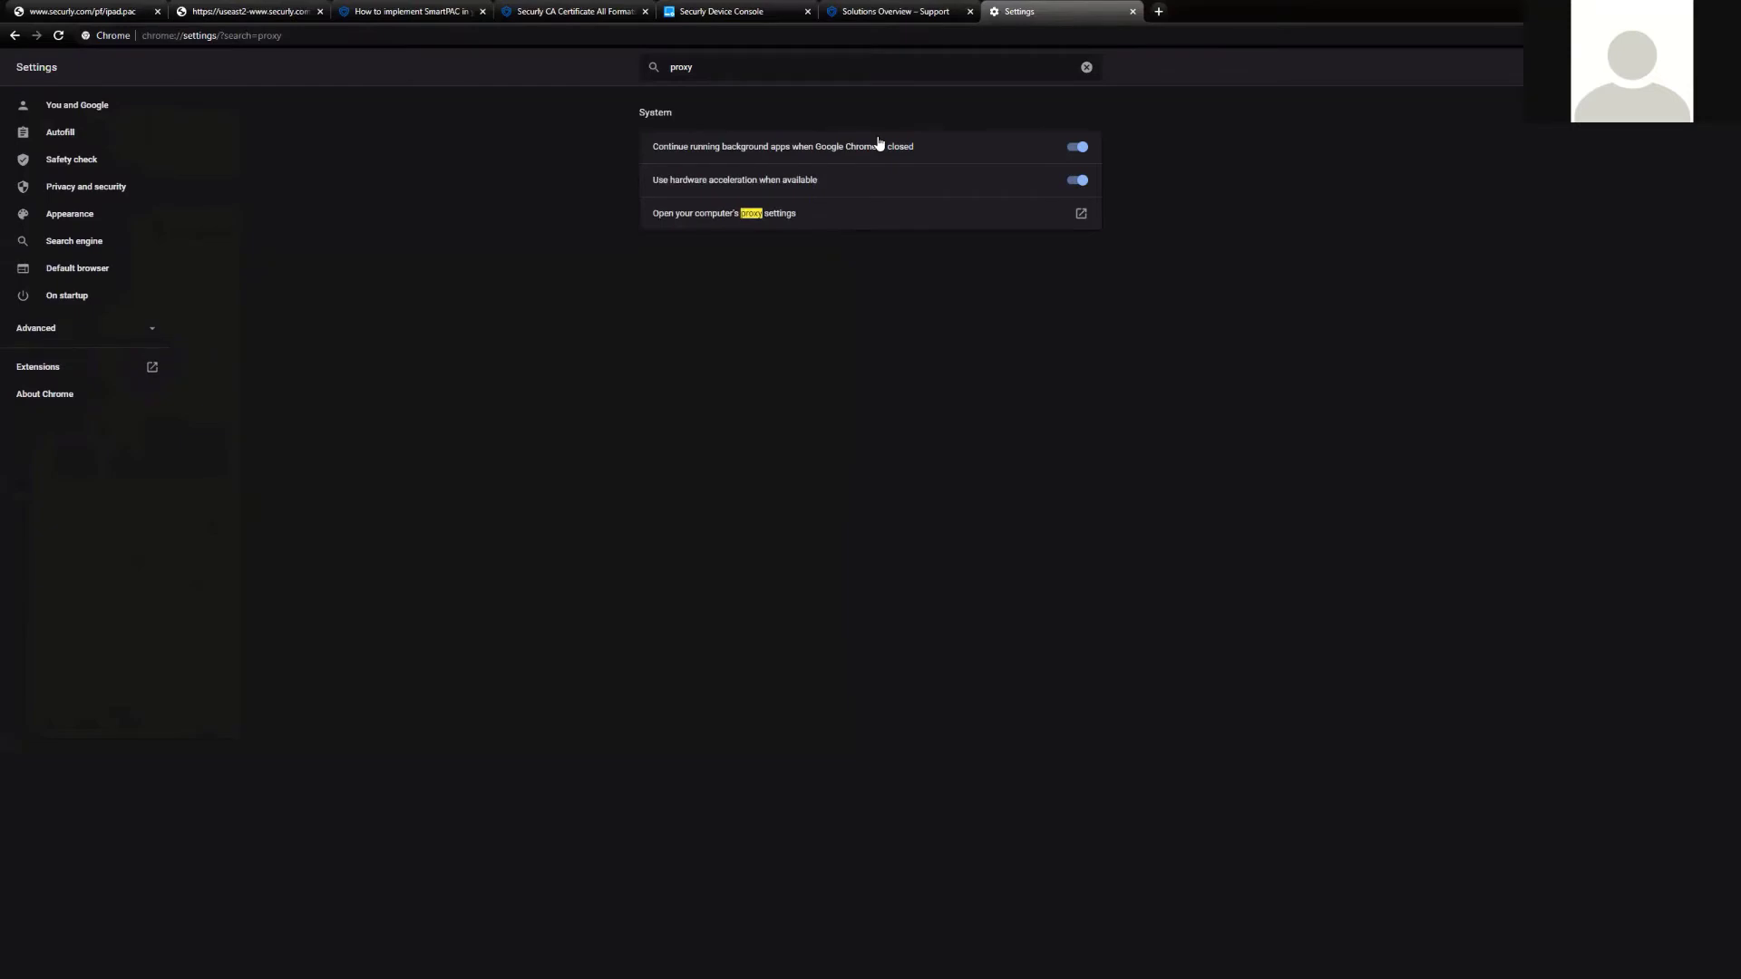
Step: Close the Chrome settings tab, view the Securly CA Certificate All Formats article, then switch to the remote server
{"action": "left_click", "coordinate": [1132, 11]}
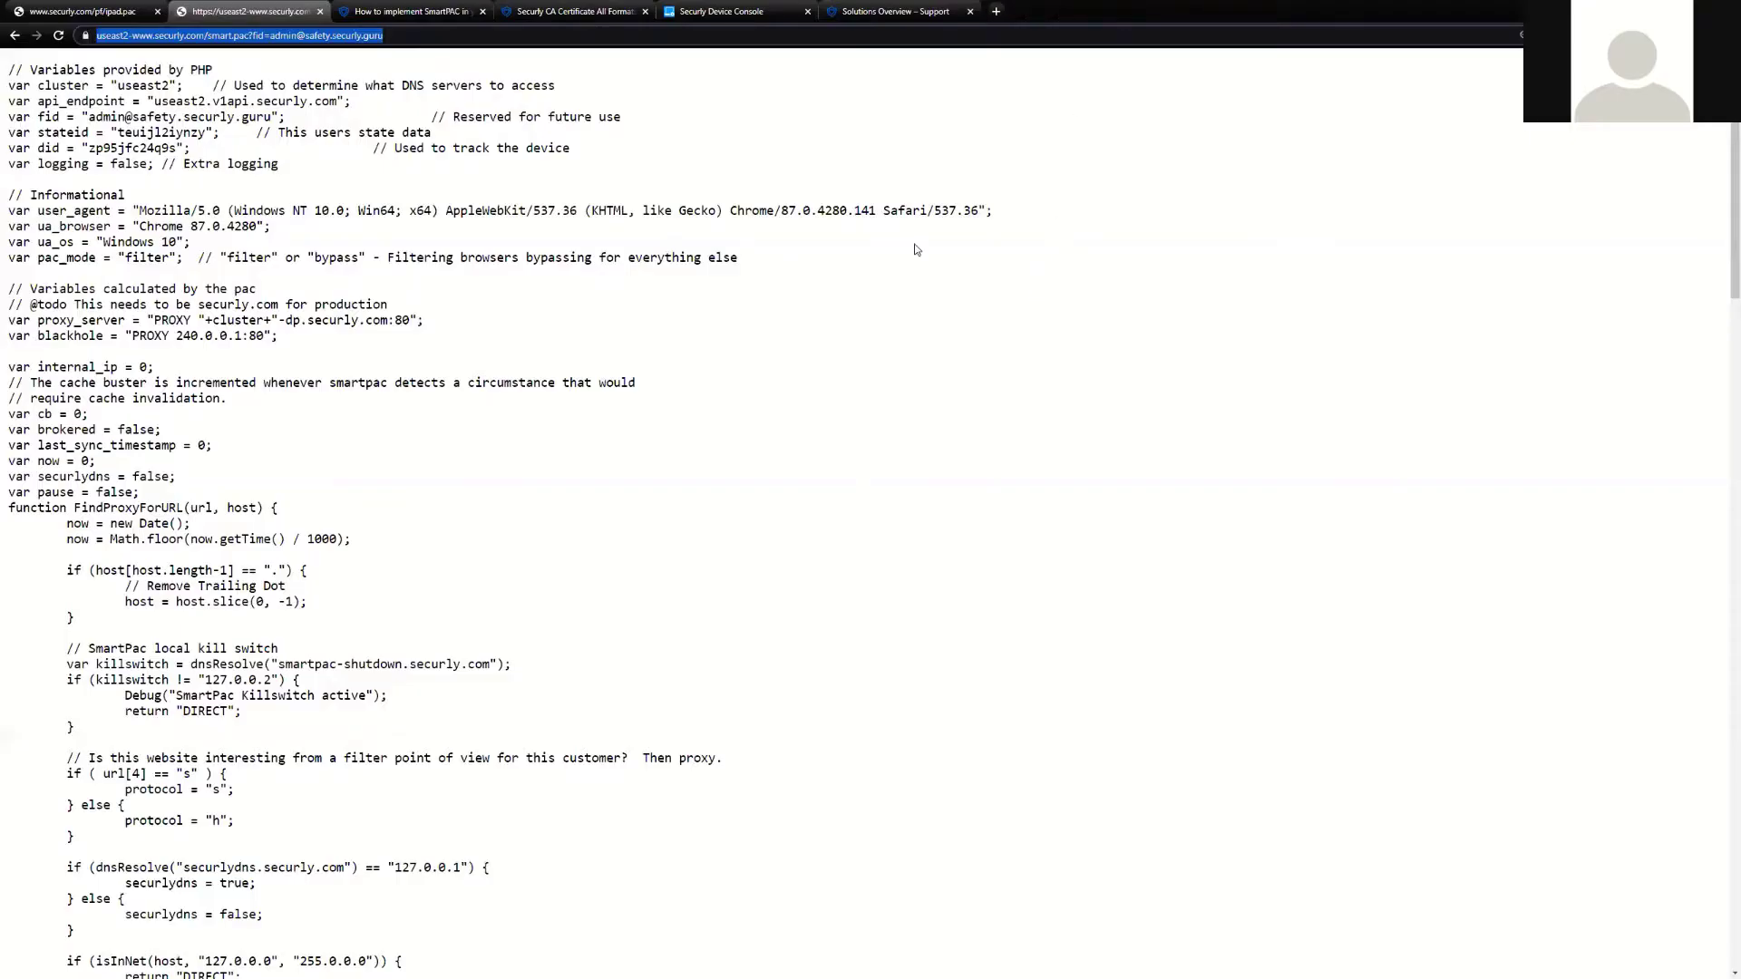
{"action": "left_click", "coordinate": [576, 12]}
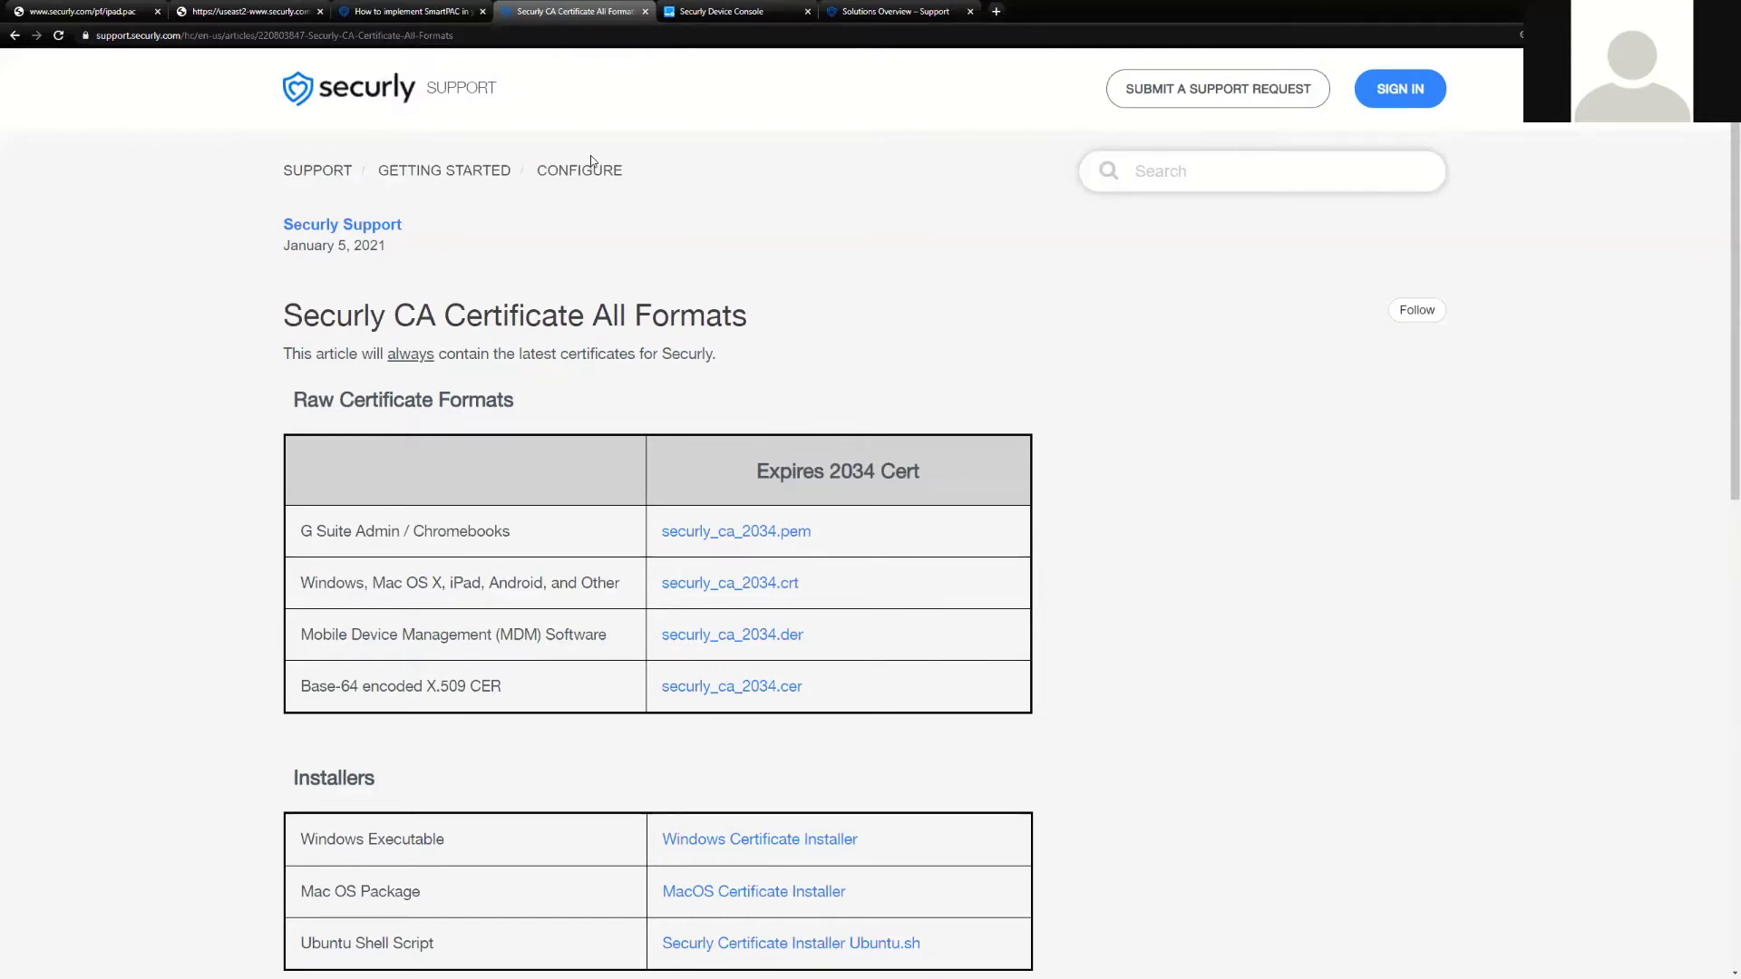
{"action": "key", "text": "alt+Tab"}
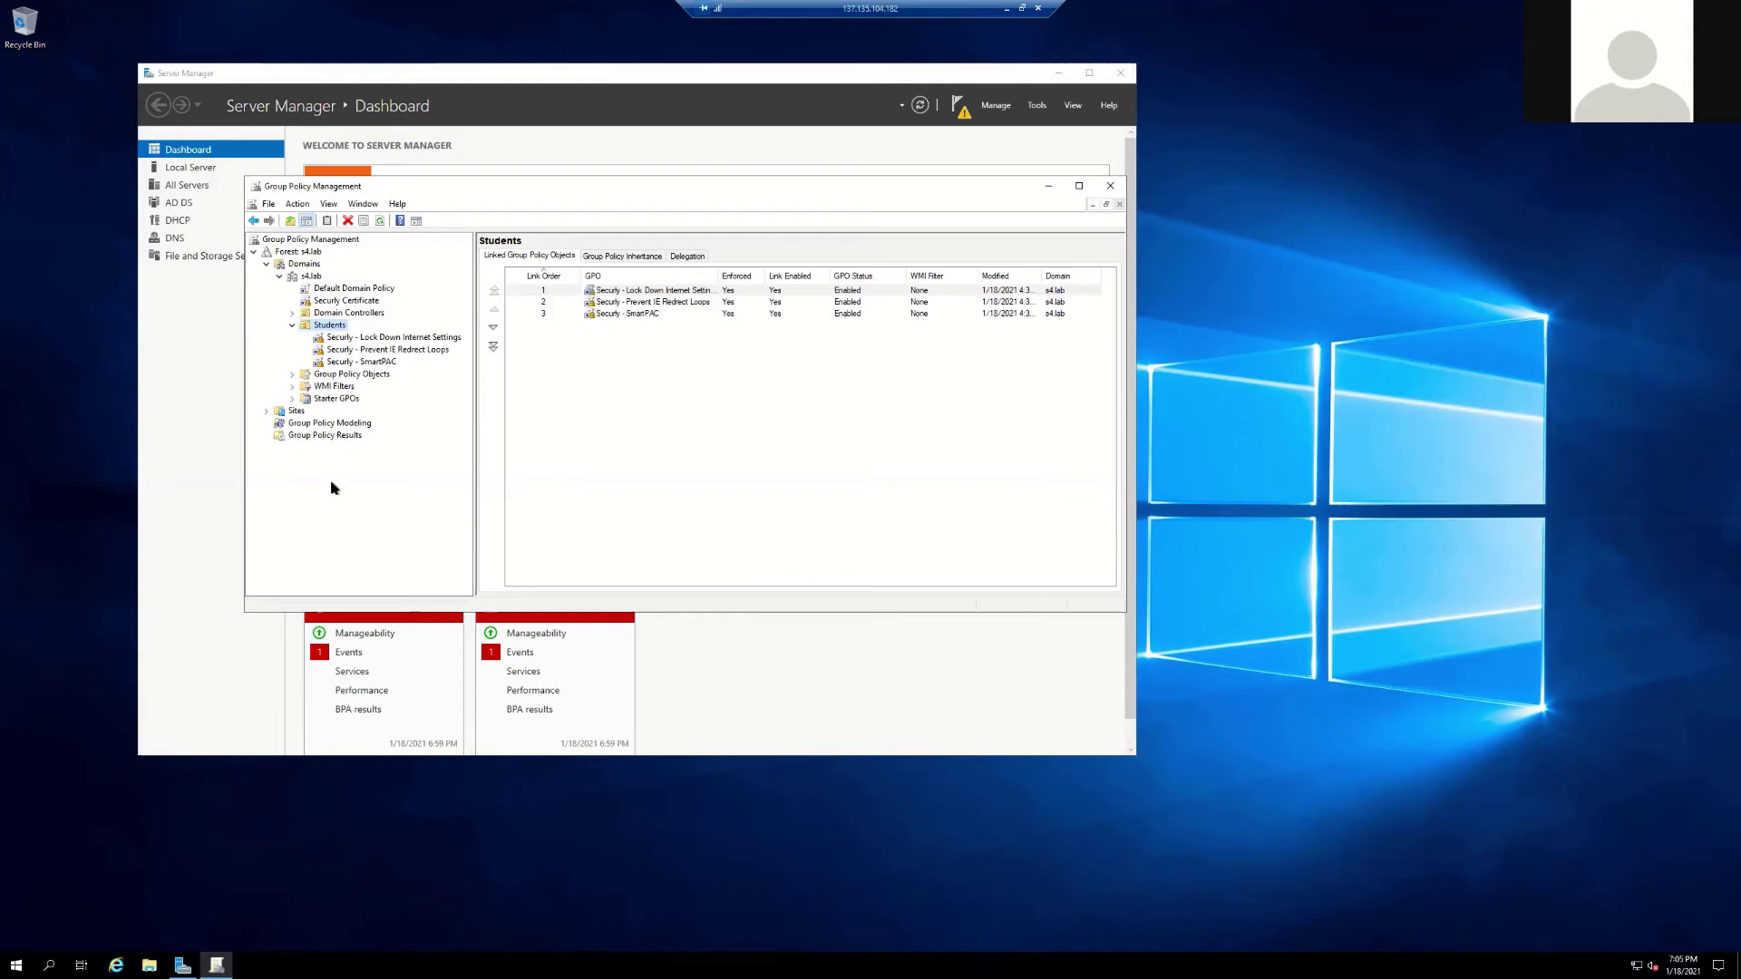
Step: Select the Security Certificate GPO link, dismiss its notice, and list the Students OU's linked GPOs
{"action": "left_click", "coordinate": [363, 301]}
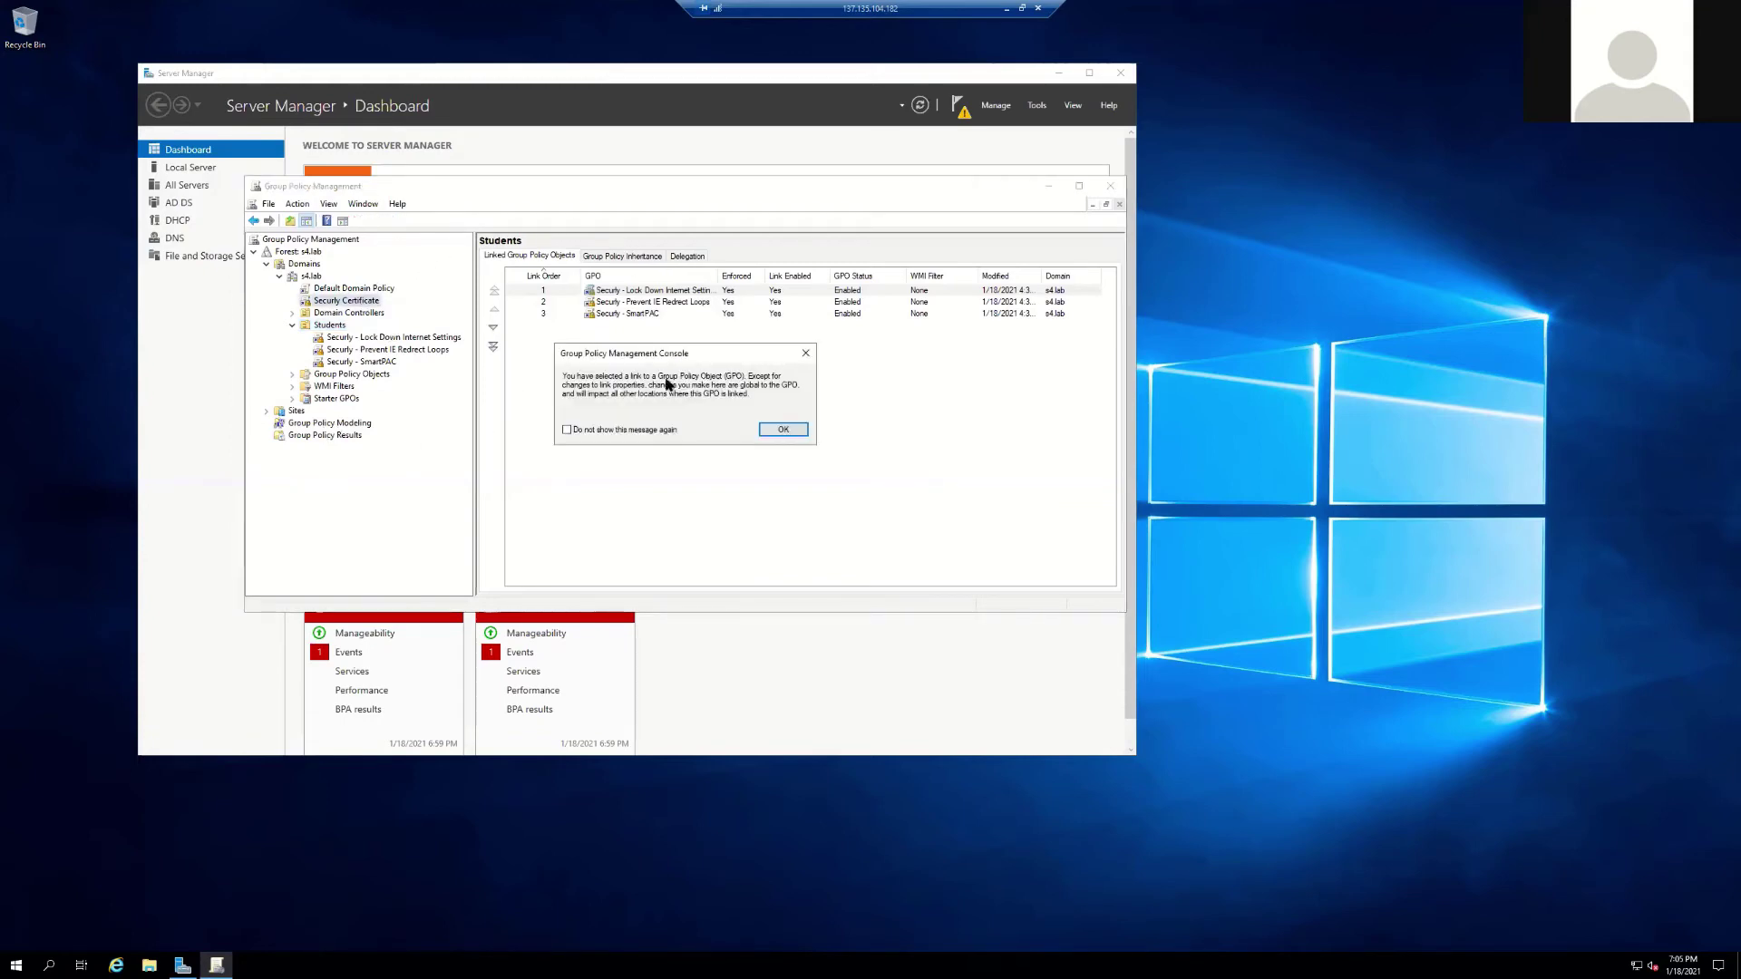
{"action": "left_click", "coordinate": [782, 429]}
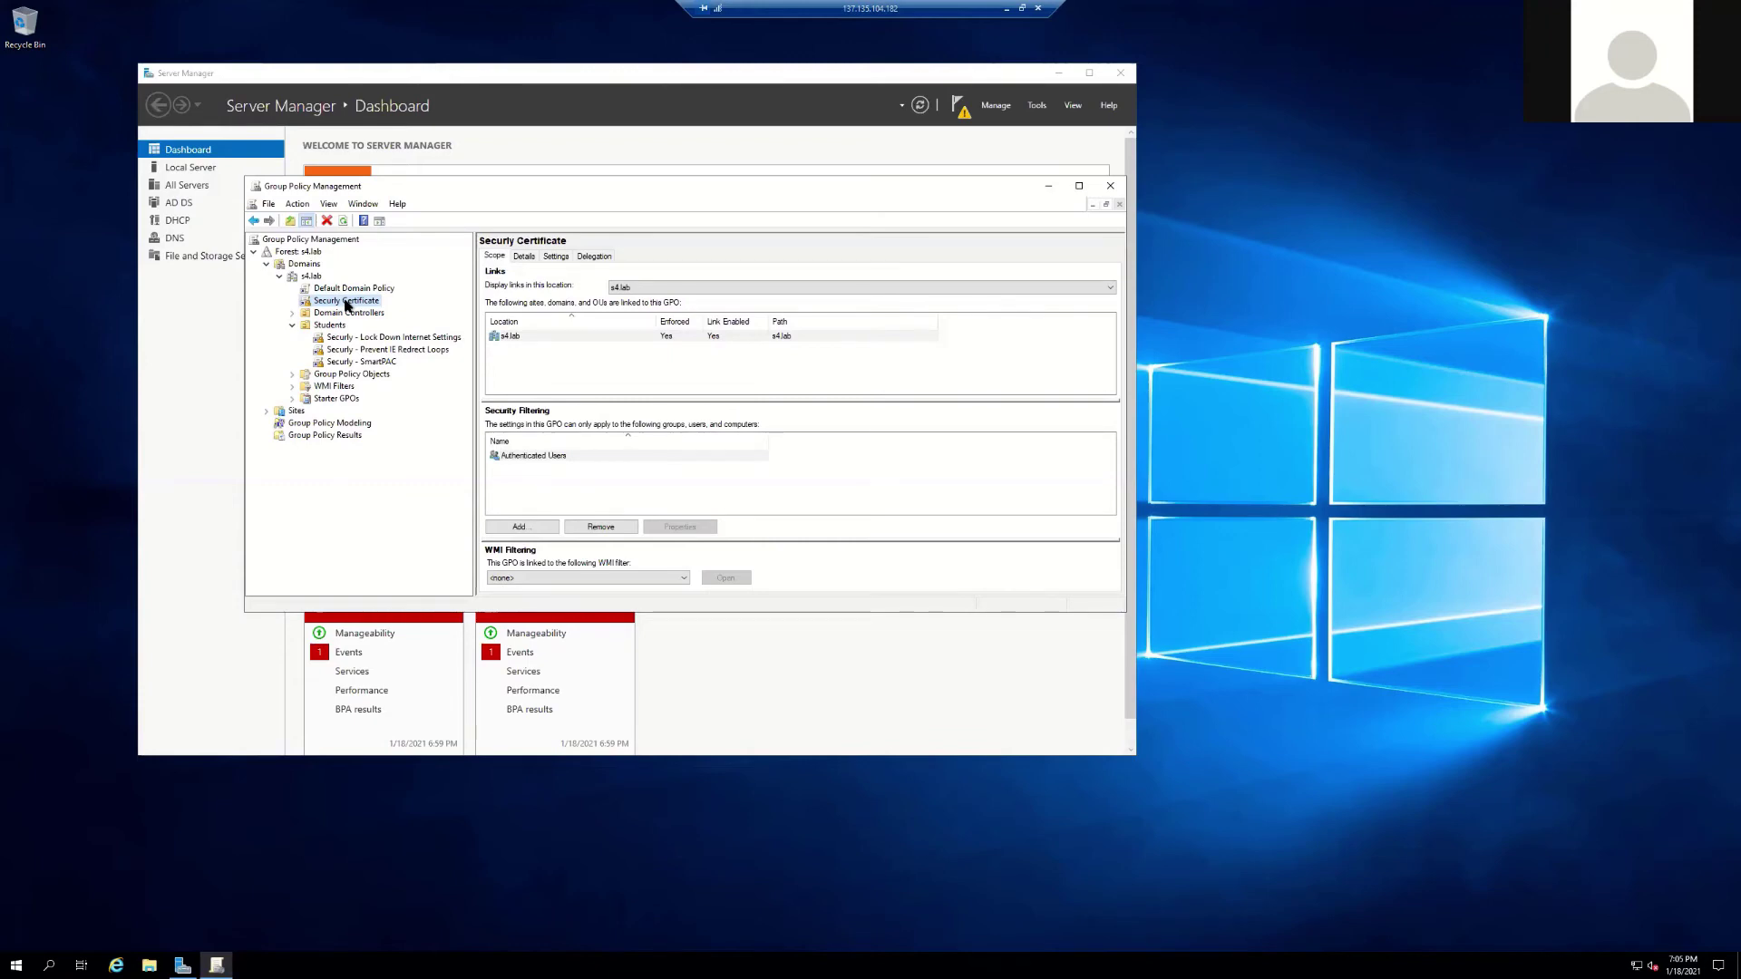
{"action": "left_click", "coordinate": [330, 324]}
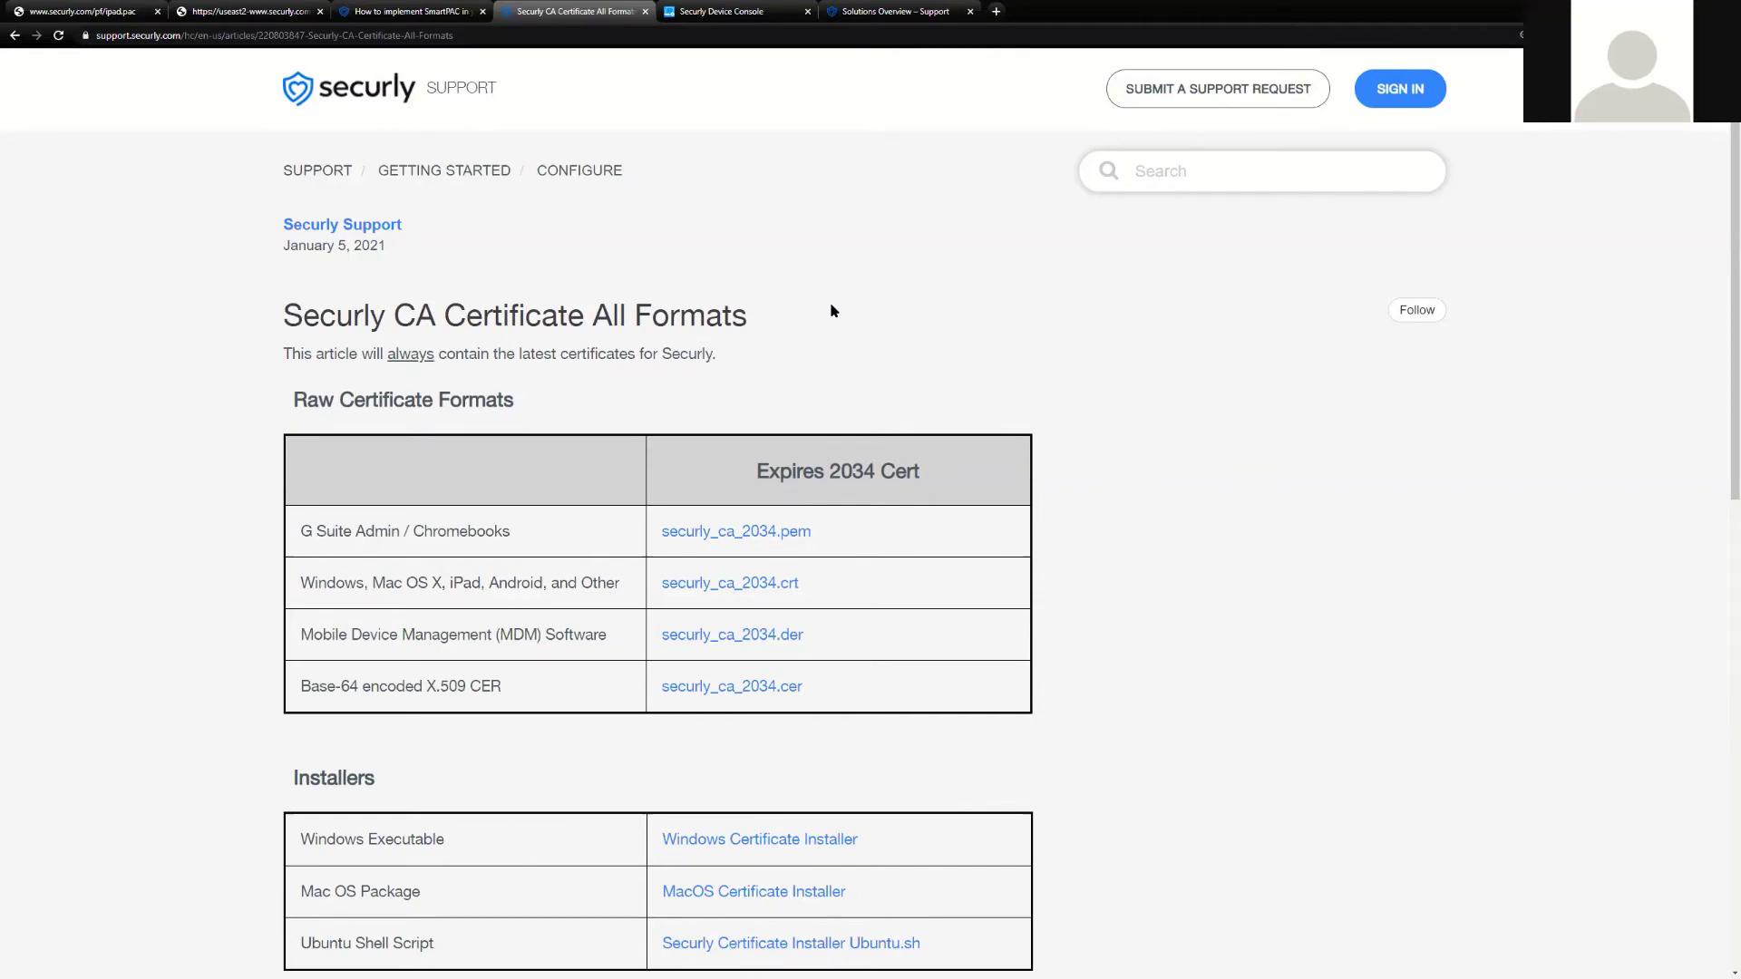
Step: Open the iOS & tvOS smartPAC-testing profile and set its global proxy type to Auto
{"action": "left_click", "coordinate": [757, 11]}
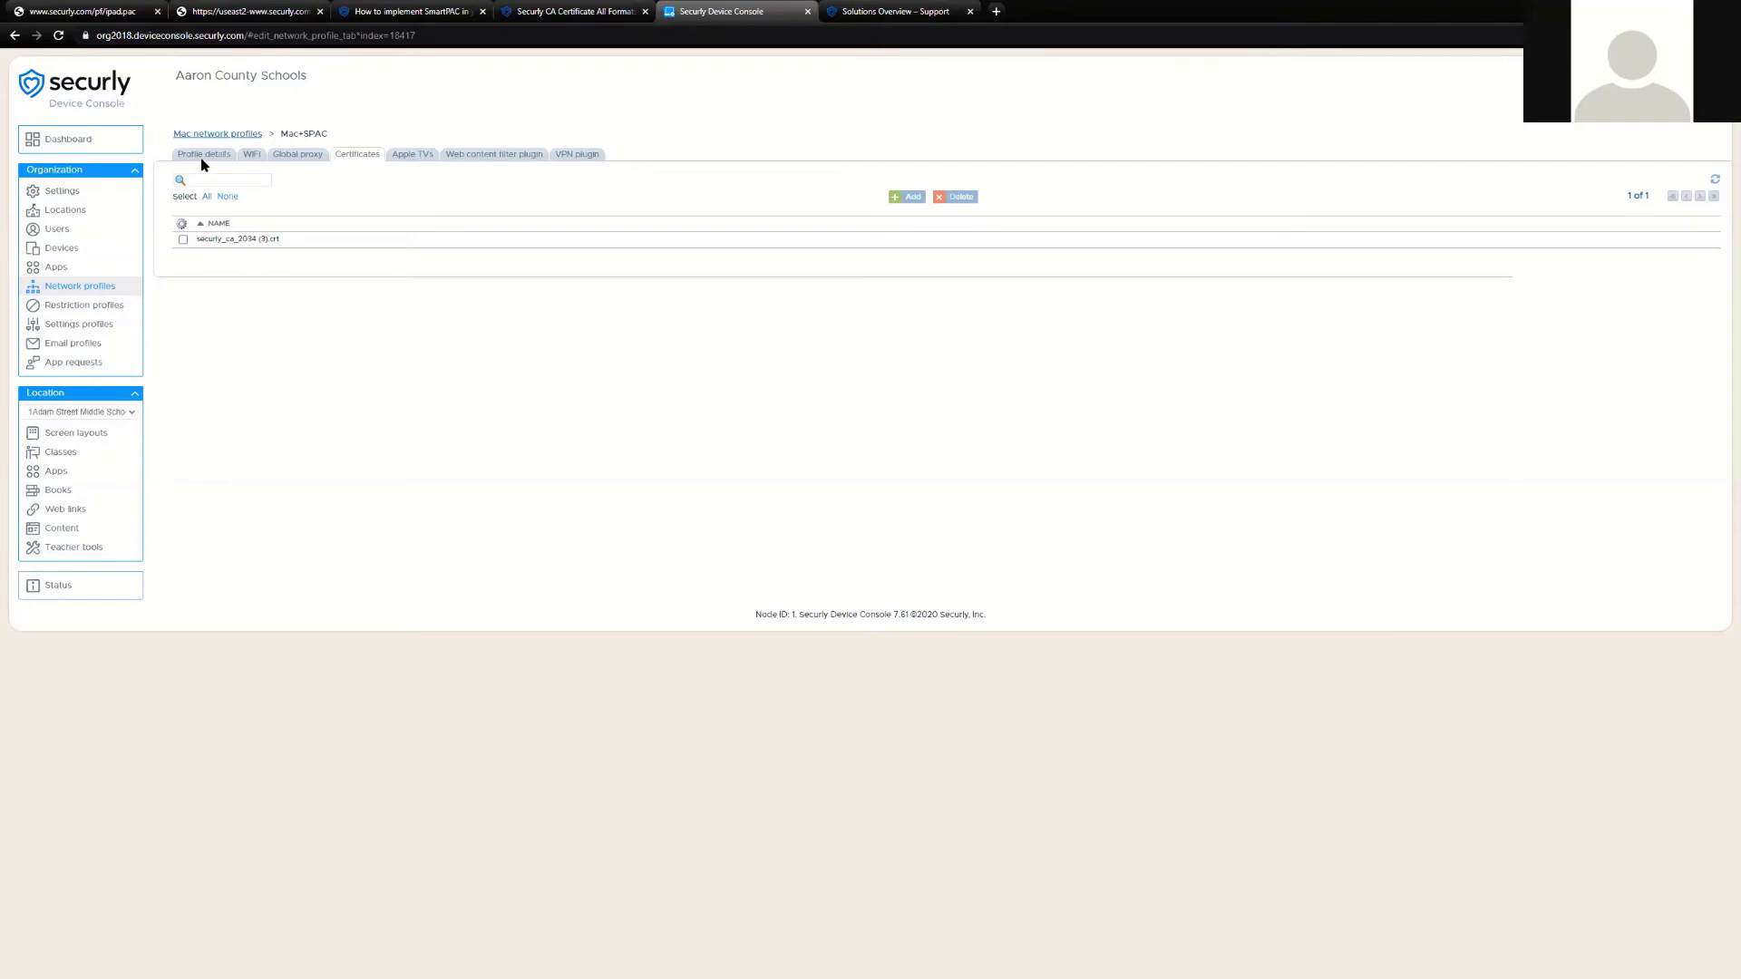
{"action": "left_click", "coordinate": [208, 135]}
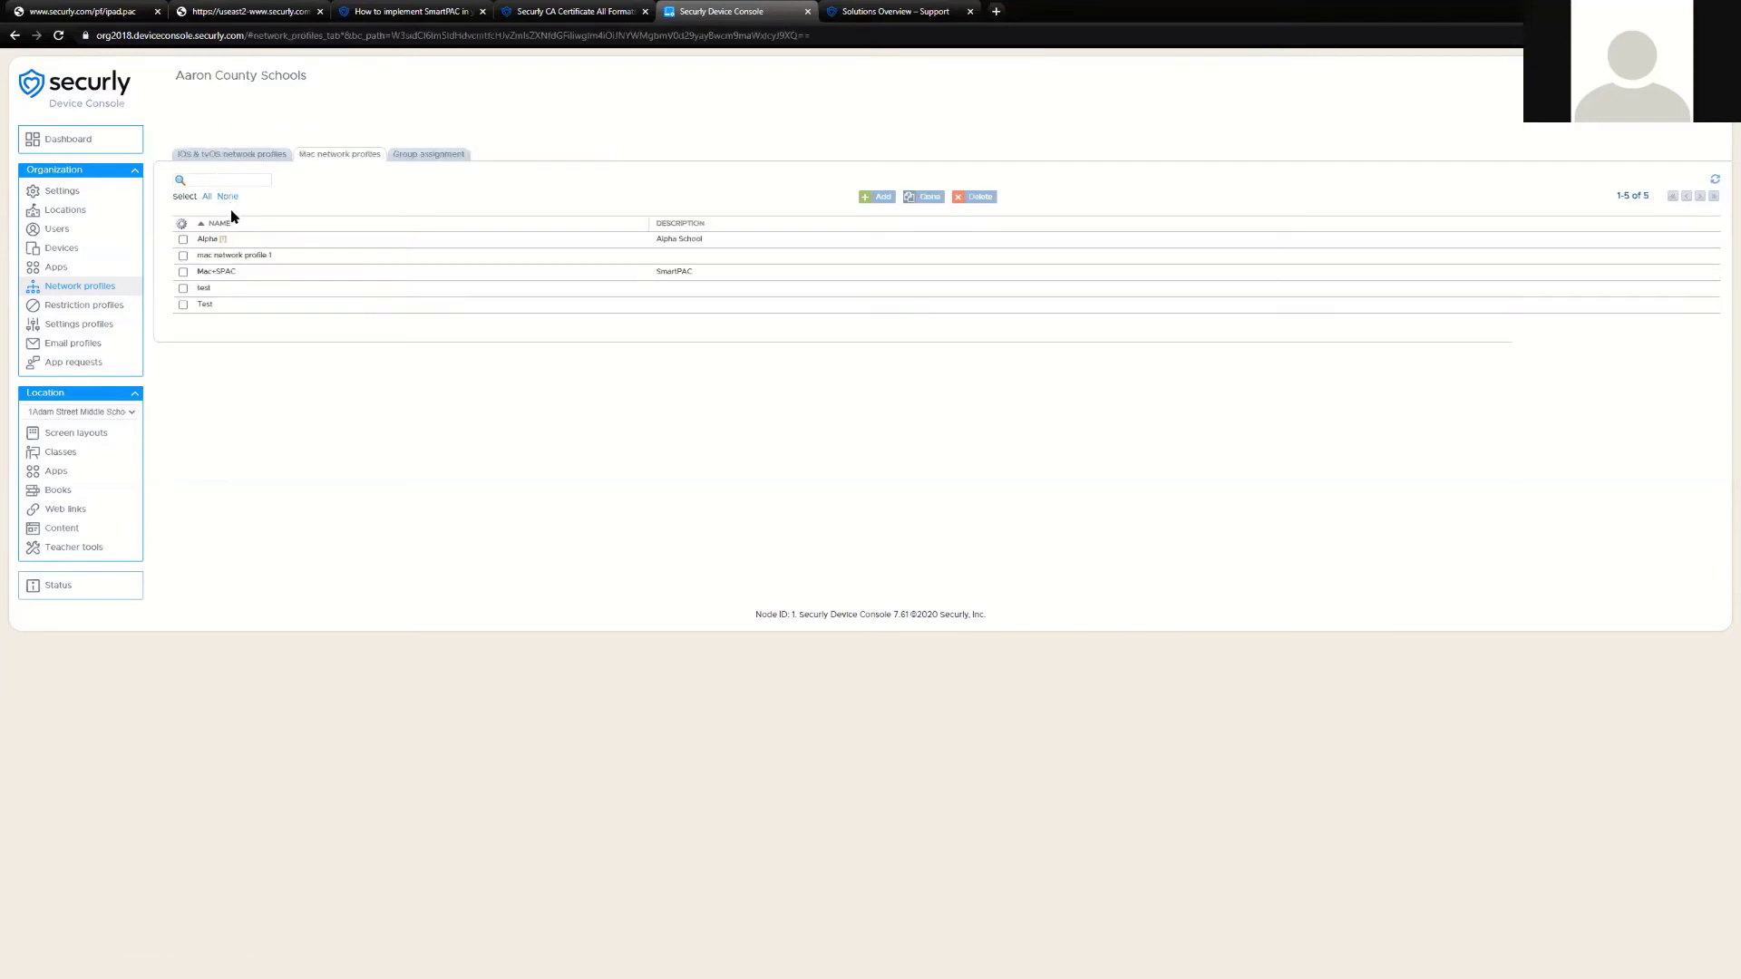
{"action": "left_click", "coordinate": [210, 161]}
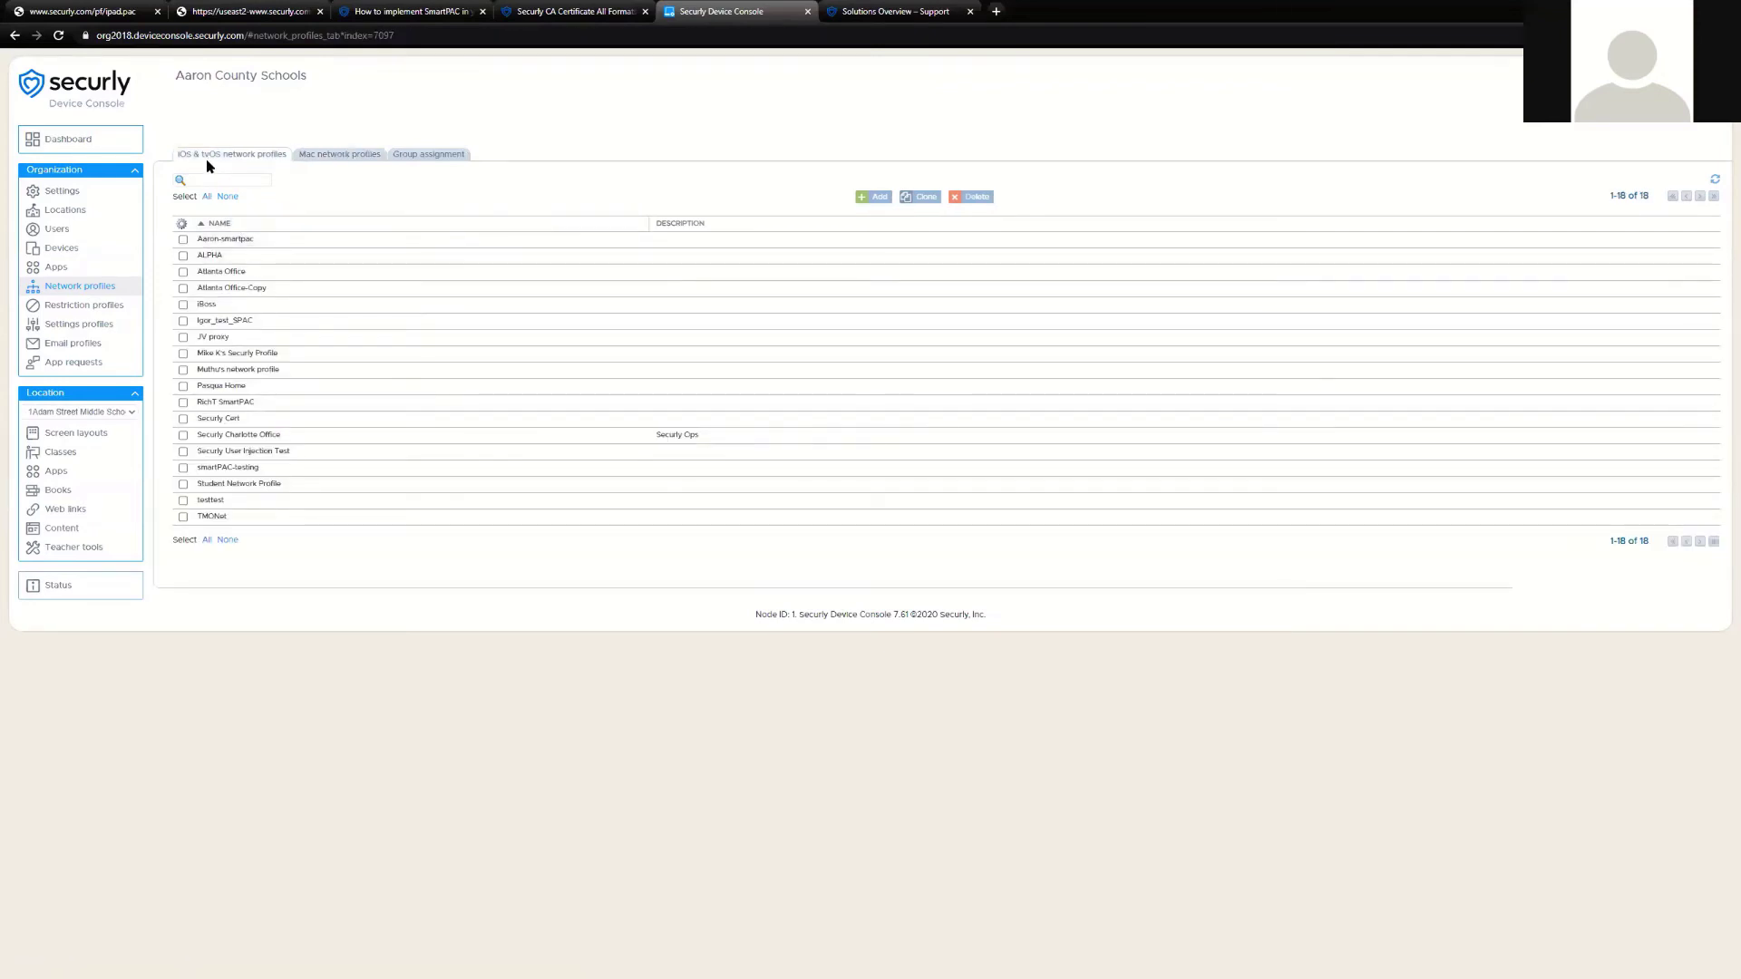
{"action": "left_click", "coordinate": [240, 468]}
{"action": "left_click", "coordinate": [291, 156]}
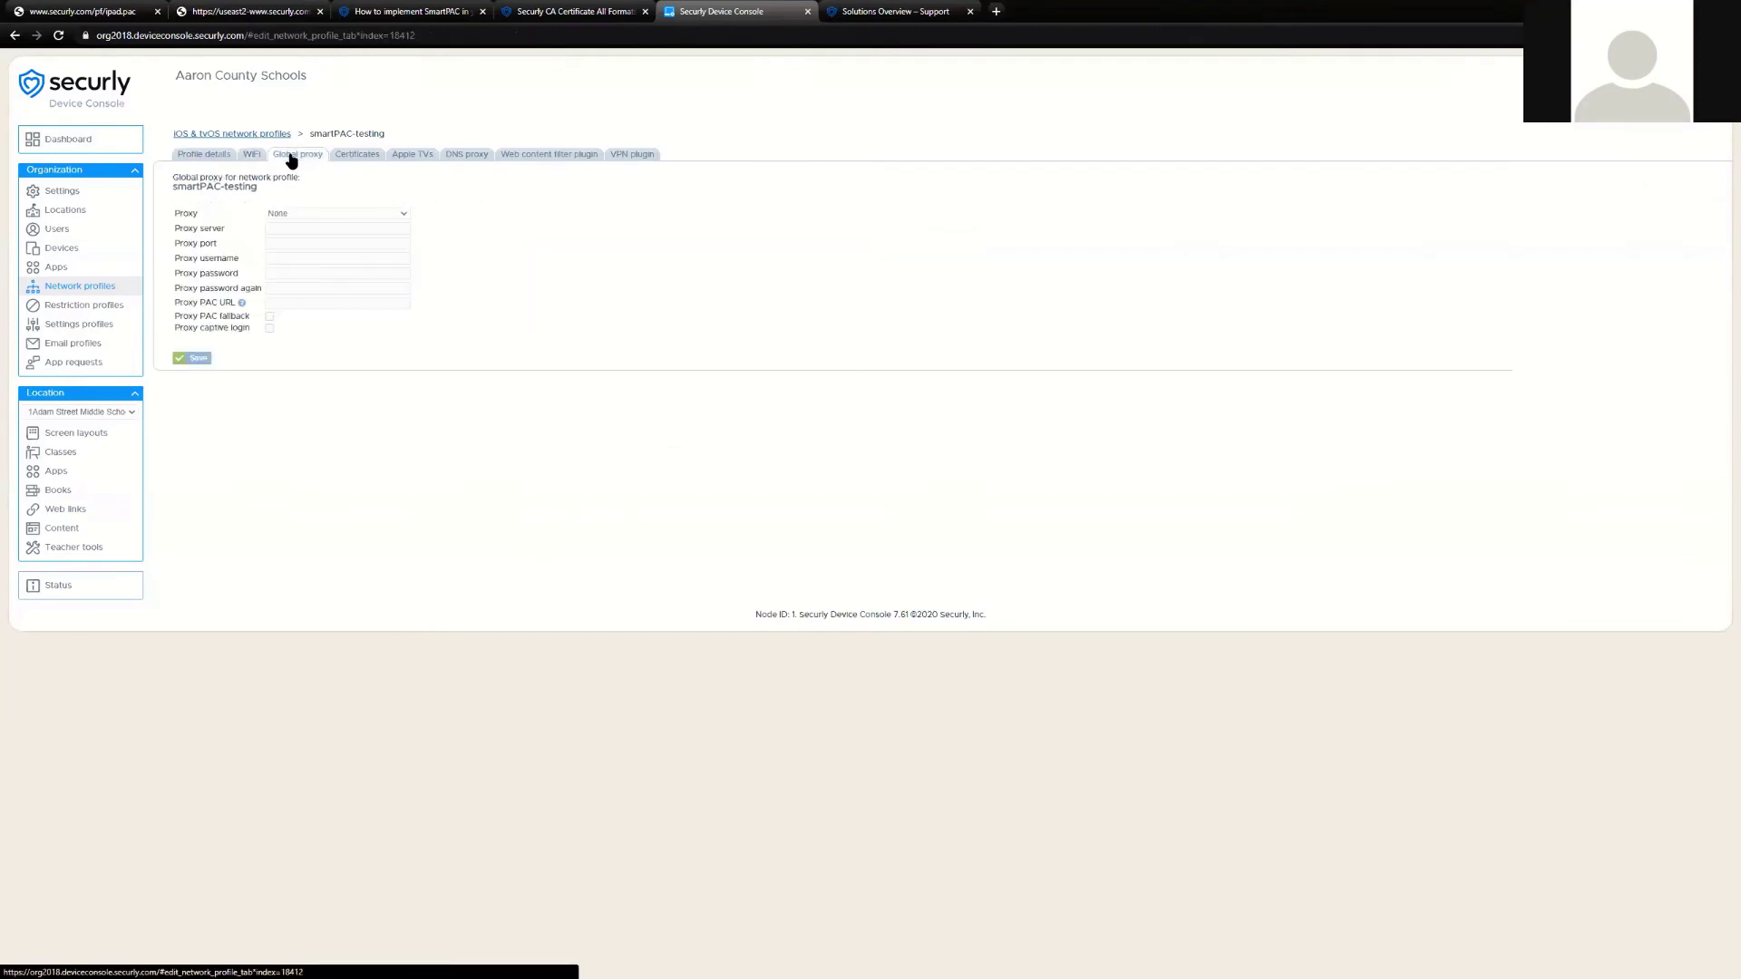
{"action": "left_click", "coordinate": [308, 214]}
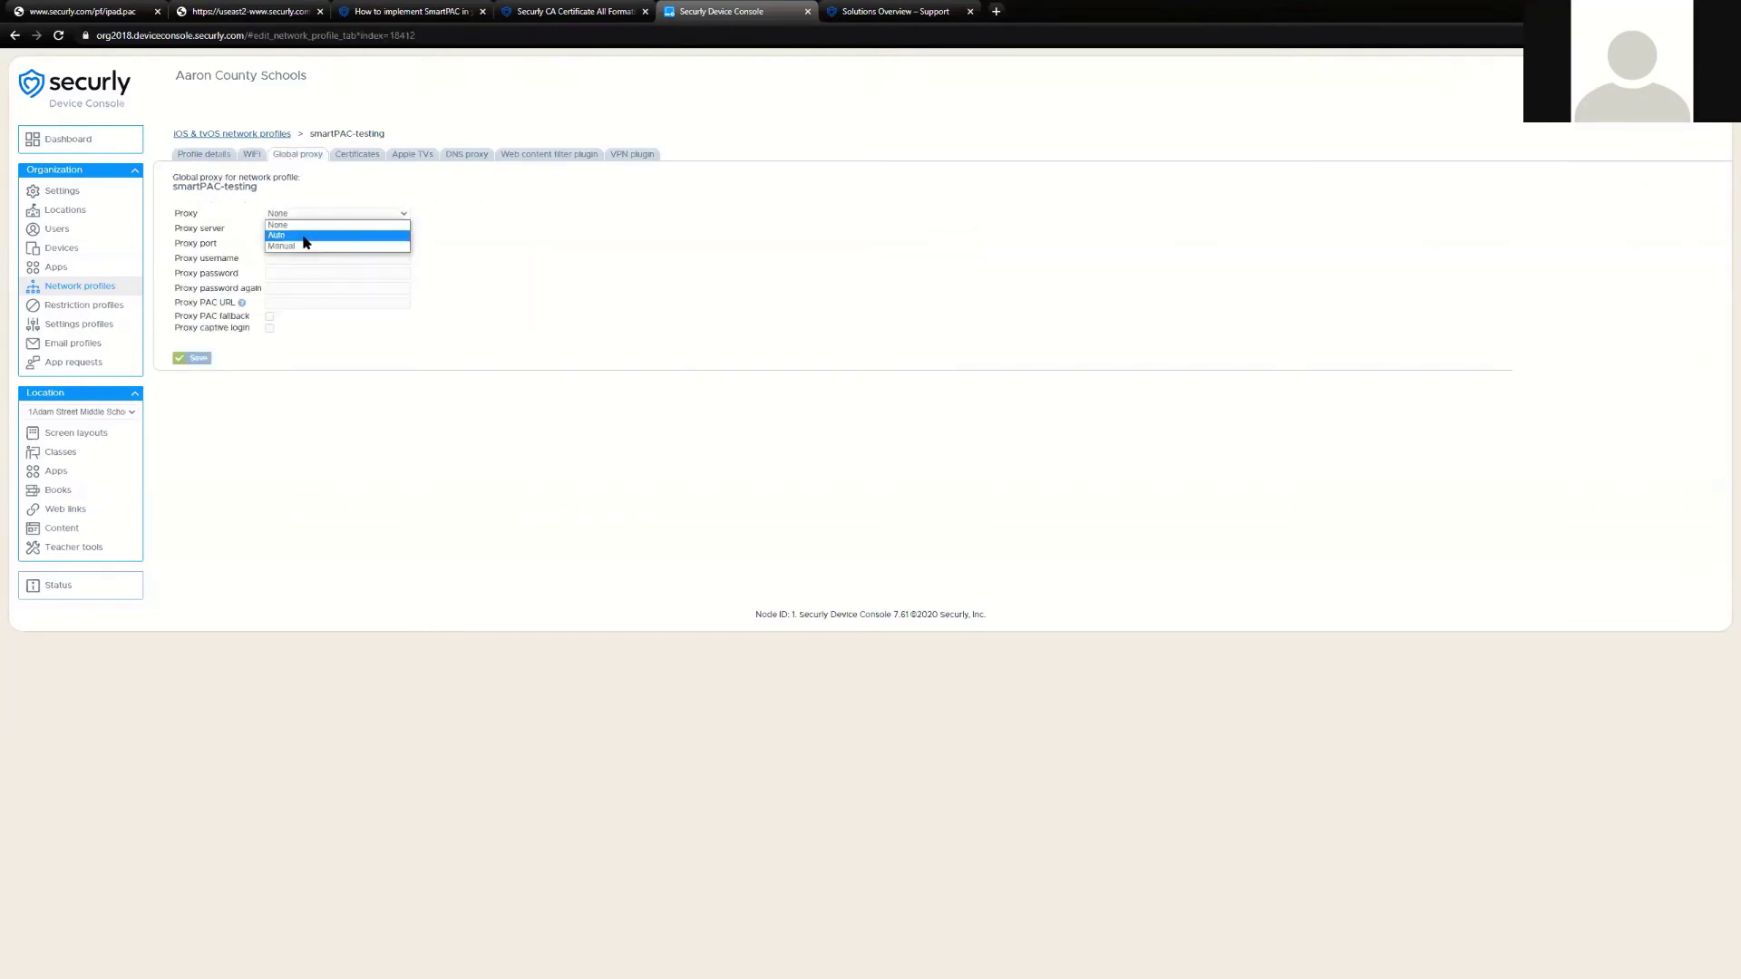
{"action": "left_click", "coordinate": [306, 239]}
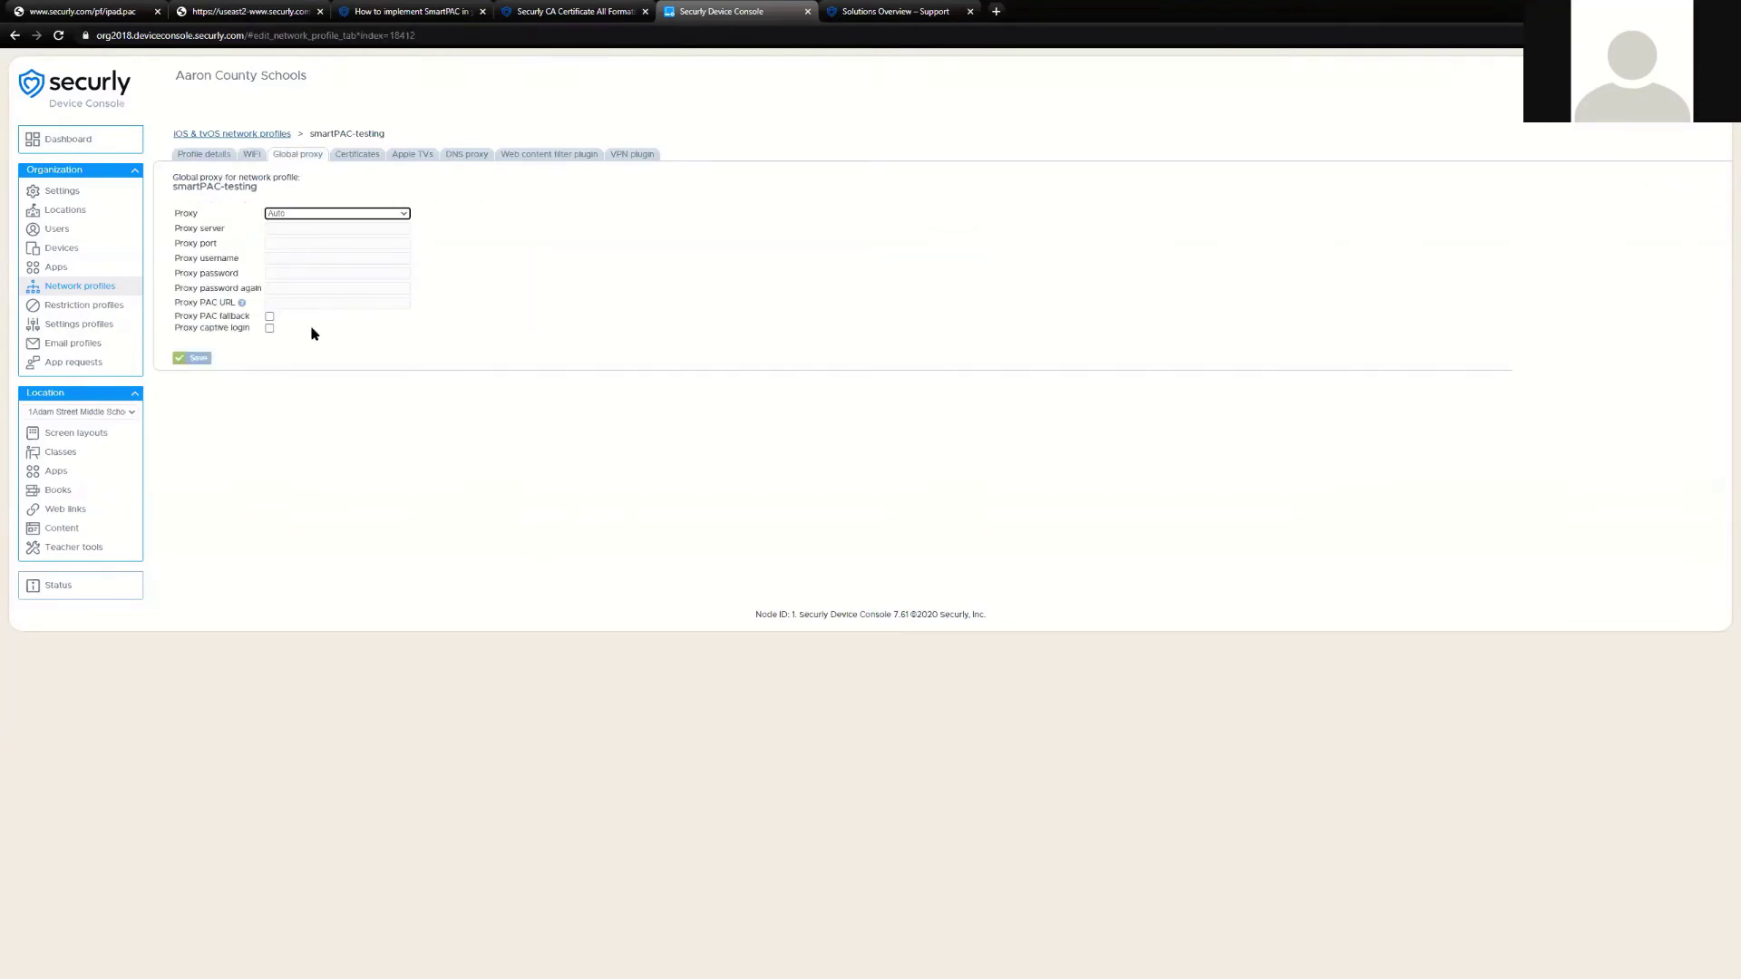
Step: Review the profile's certificates, then reconfirm the global proxy type as Auto
{"action": "left_click", "coordinate": [352, 155]}
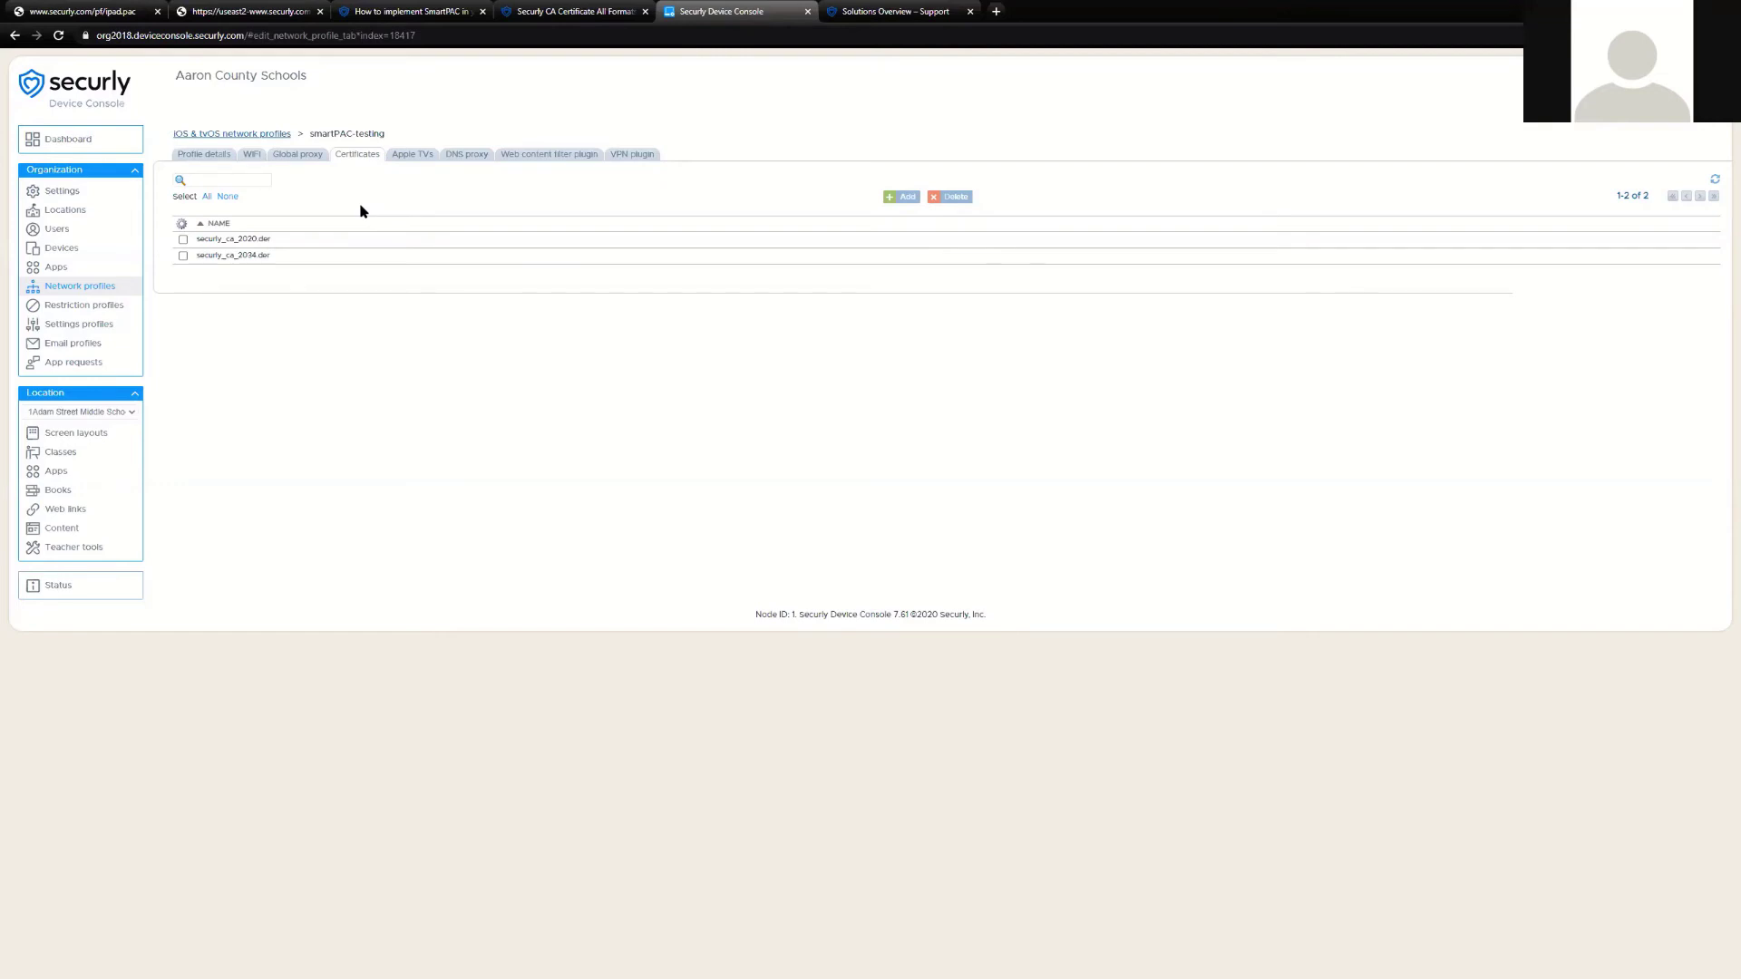
{"action": "left_click", "coordinate": [304, 156]}
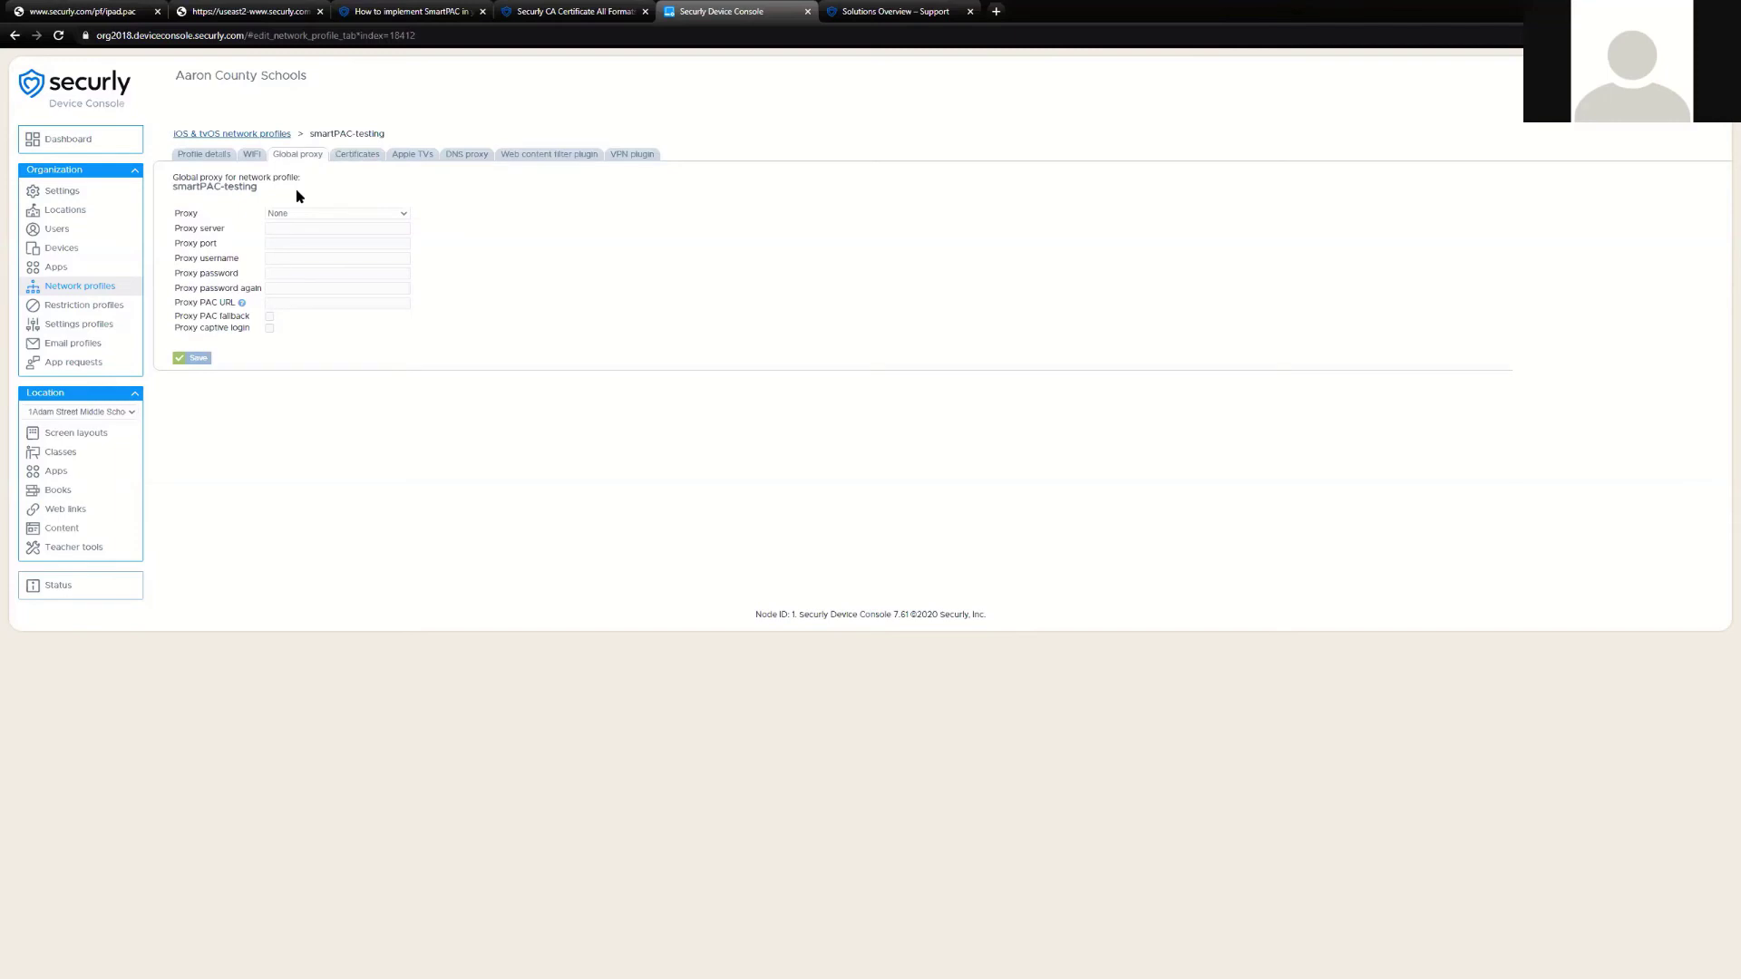
{"action": "left_click", "coordinate": [299, 213]}
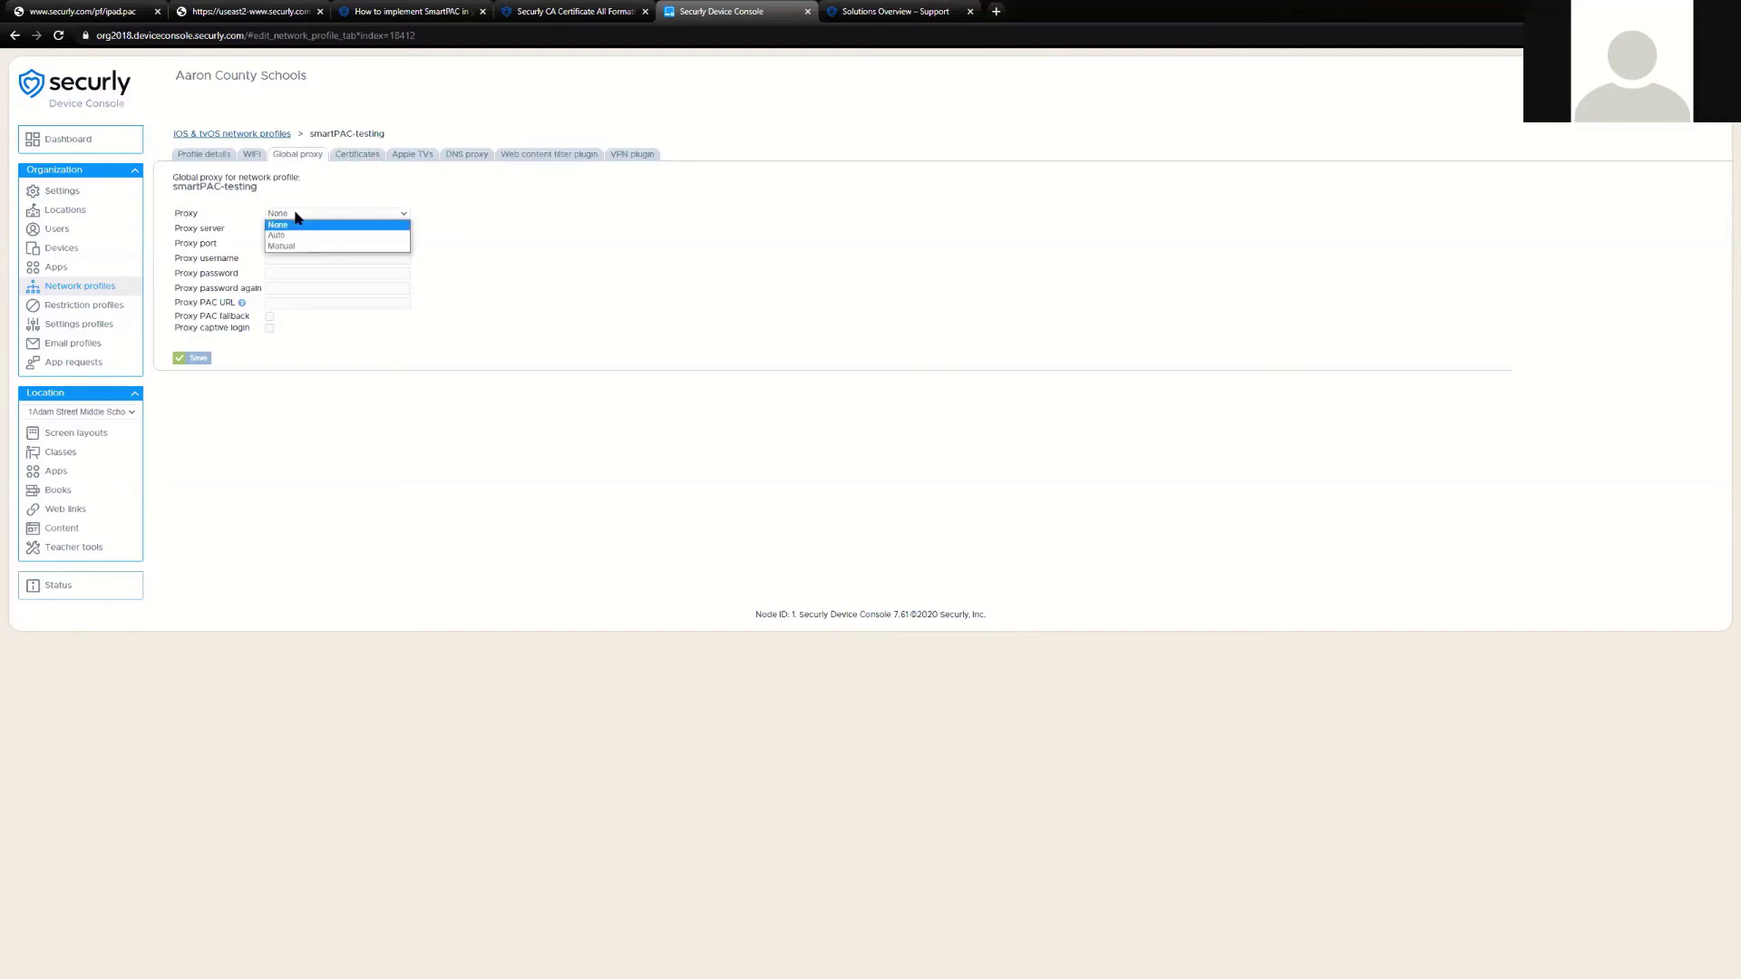
{"action": "left_click", "coordinate": [299, 239]}
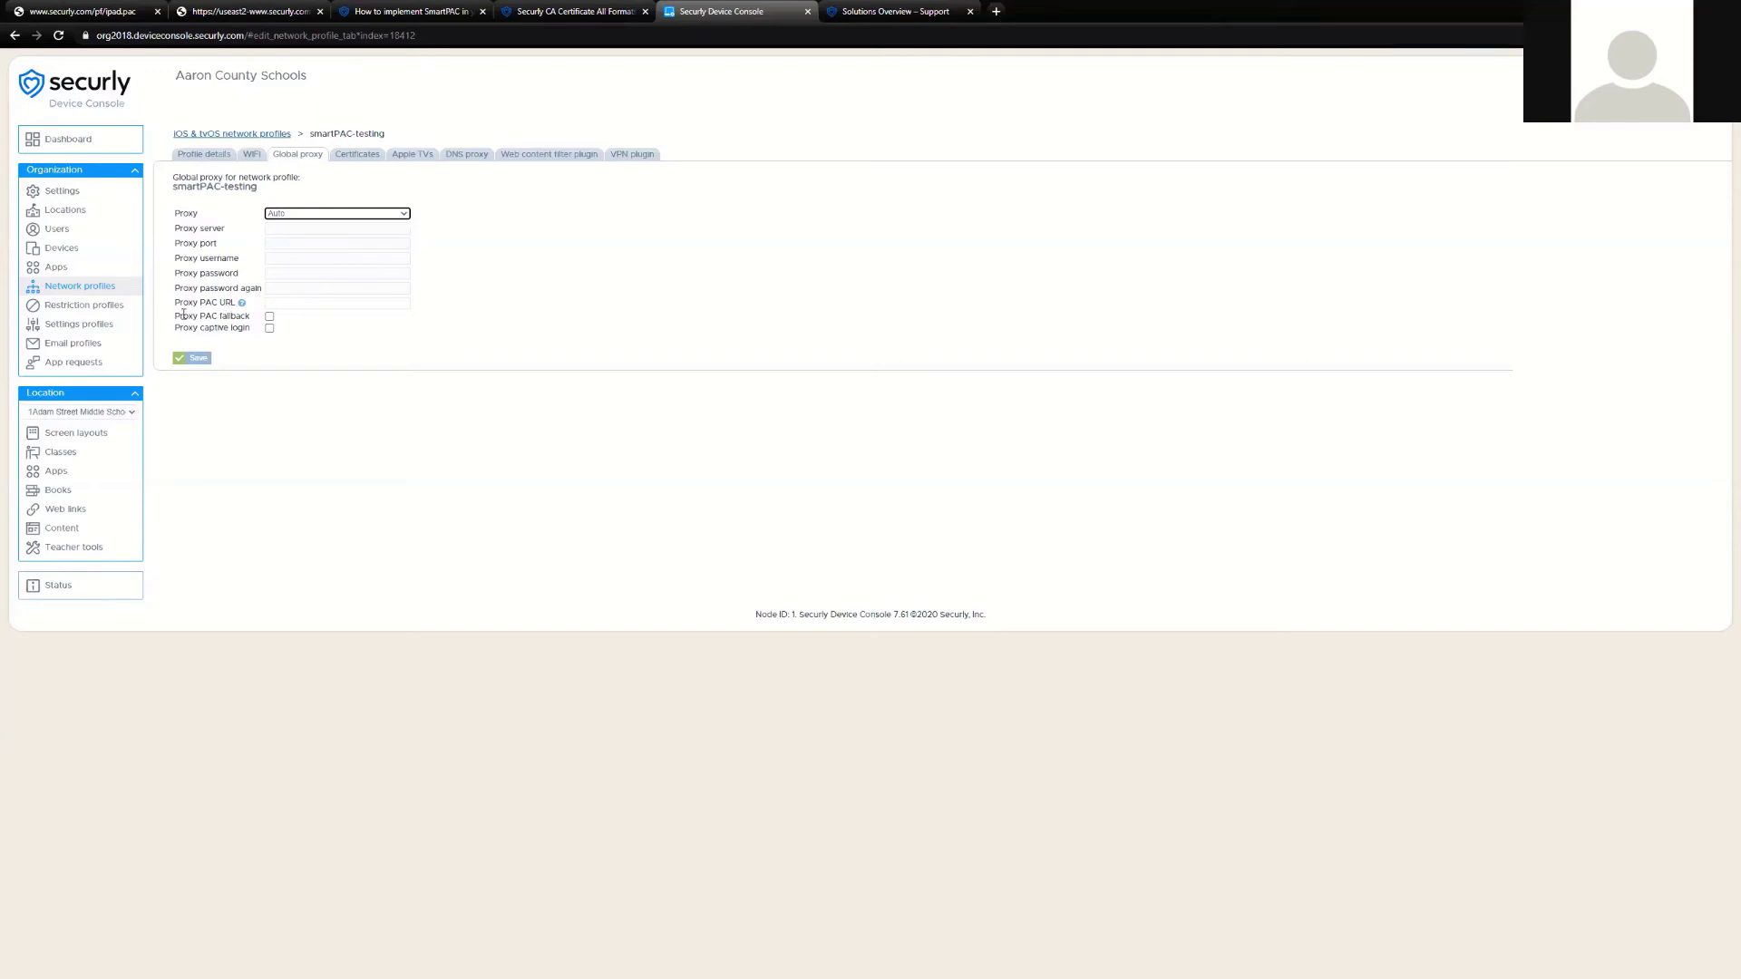
{"action": "left_click_drag", "start_coordinate": [177, 315], "coordinate": [248, 318]}
{"action": "left_click_drag", "start_coordinate": [176, 328], "coordinate": [248, 331]}
Step: Go to Mac network profiles and open the Mac+SPAC profile's global proxy settings
{"action": "left_click", "coordinate": [107, 288]}
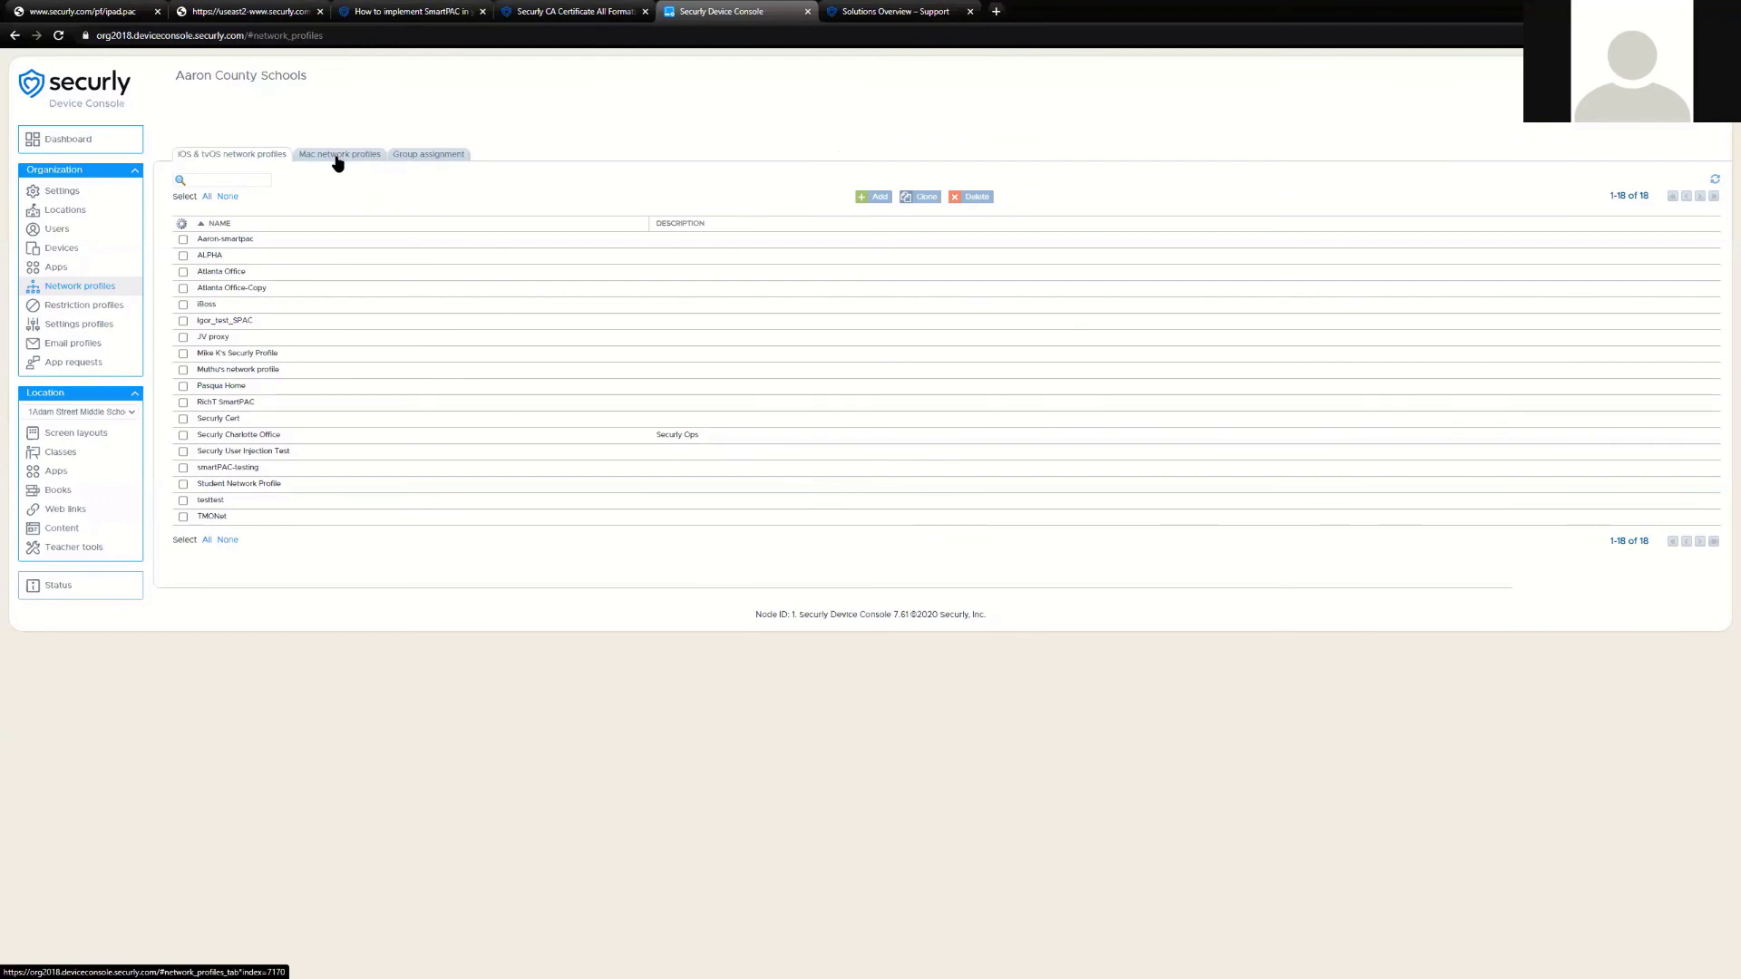
{"action": "left_click", "coordinate": [338, 156]}
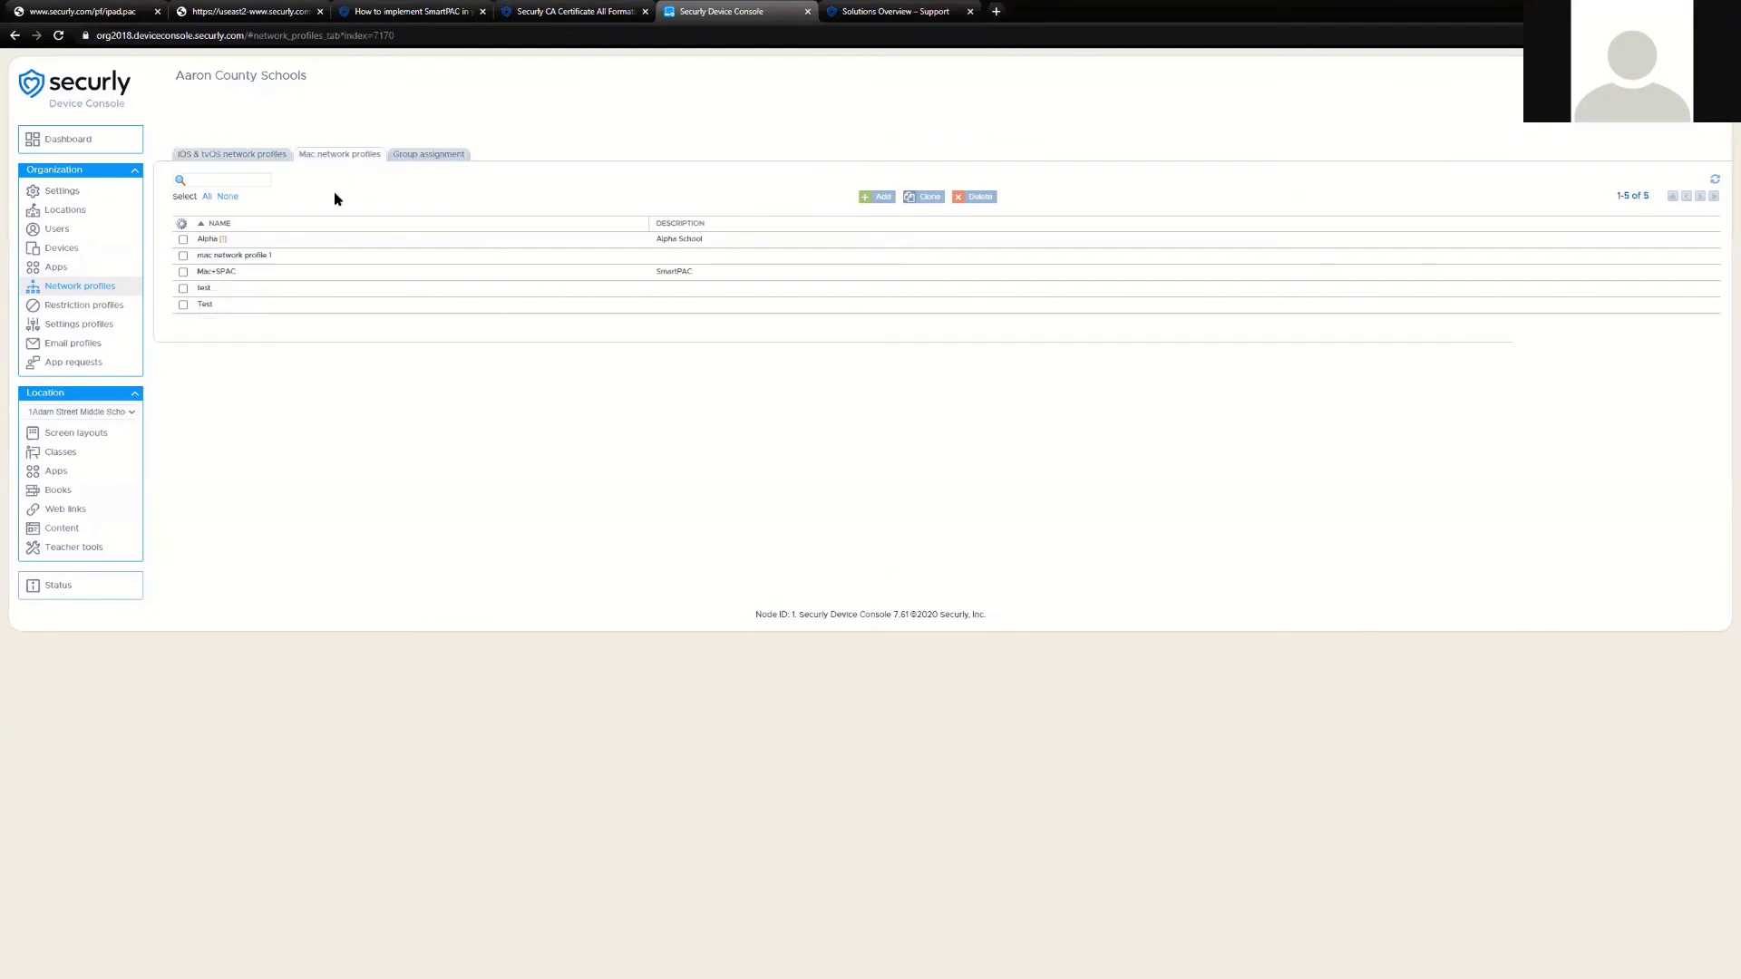
{"action": "left_click", "coordinate": [258, 259]}
{"action": "left_click", "coordinate": [237, 345]}
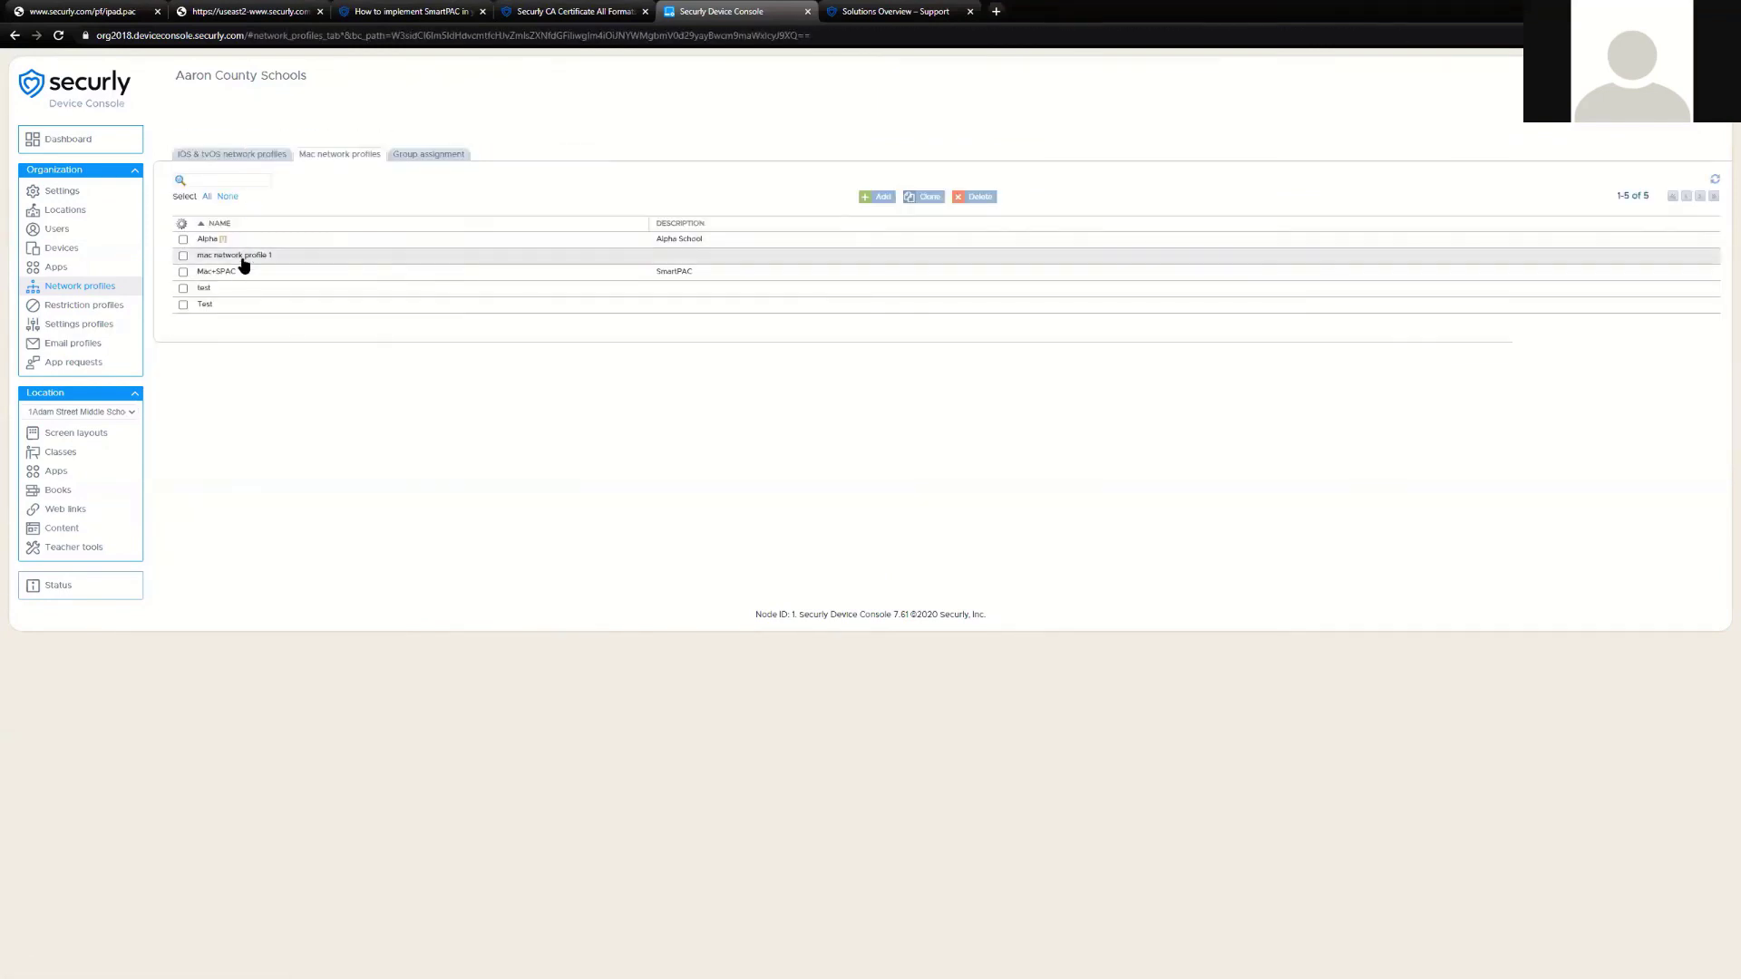
{"action": "left_click", "coordinate": [239, 271]}
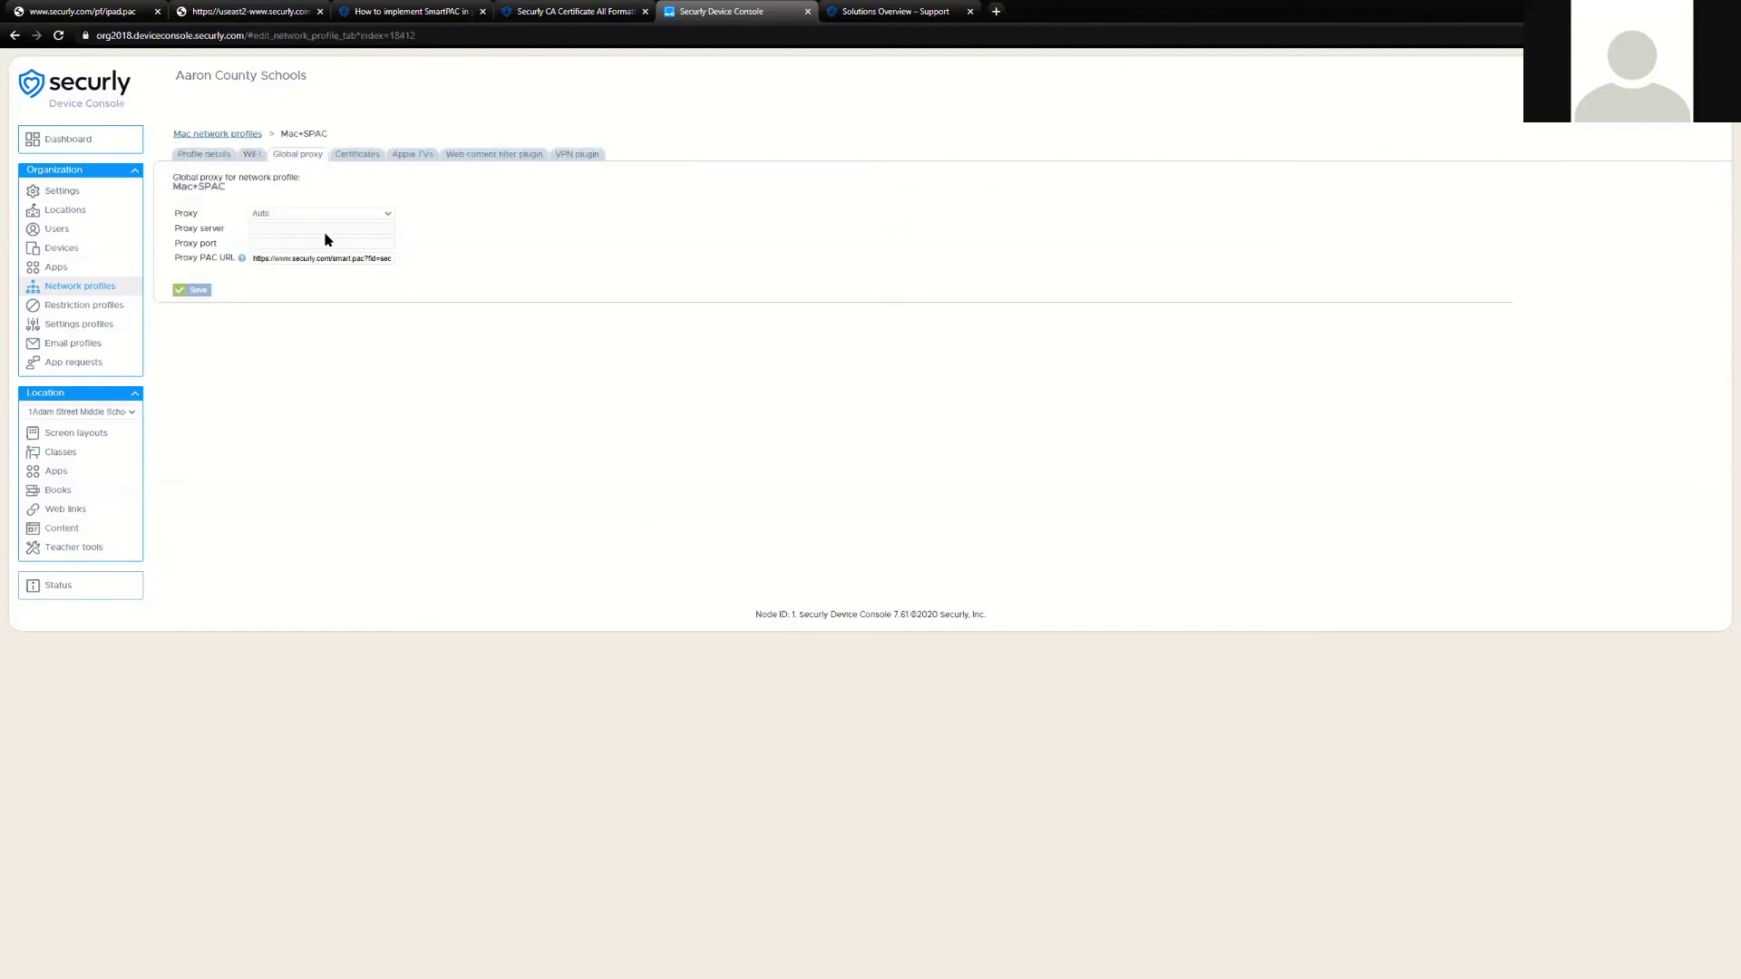
Step: Check the Mac+SPAC certificate, select the Proxy PAC URL, and compare it with the smart.pac page
{"action": "left_click", "coordinate": [359, 155]}
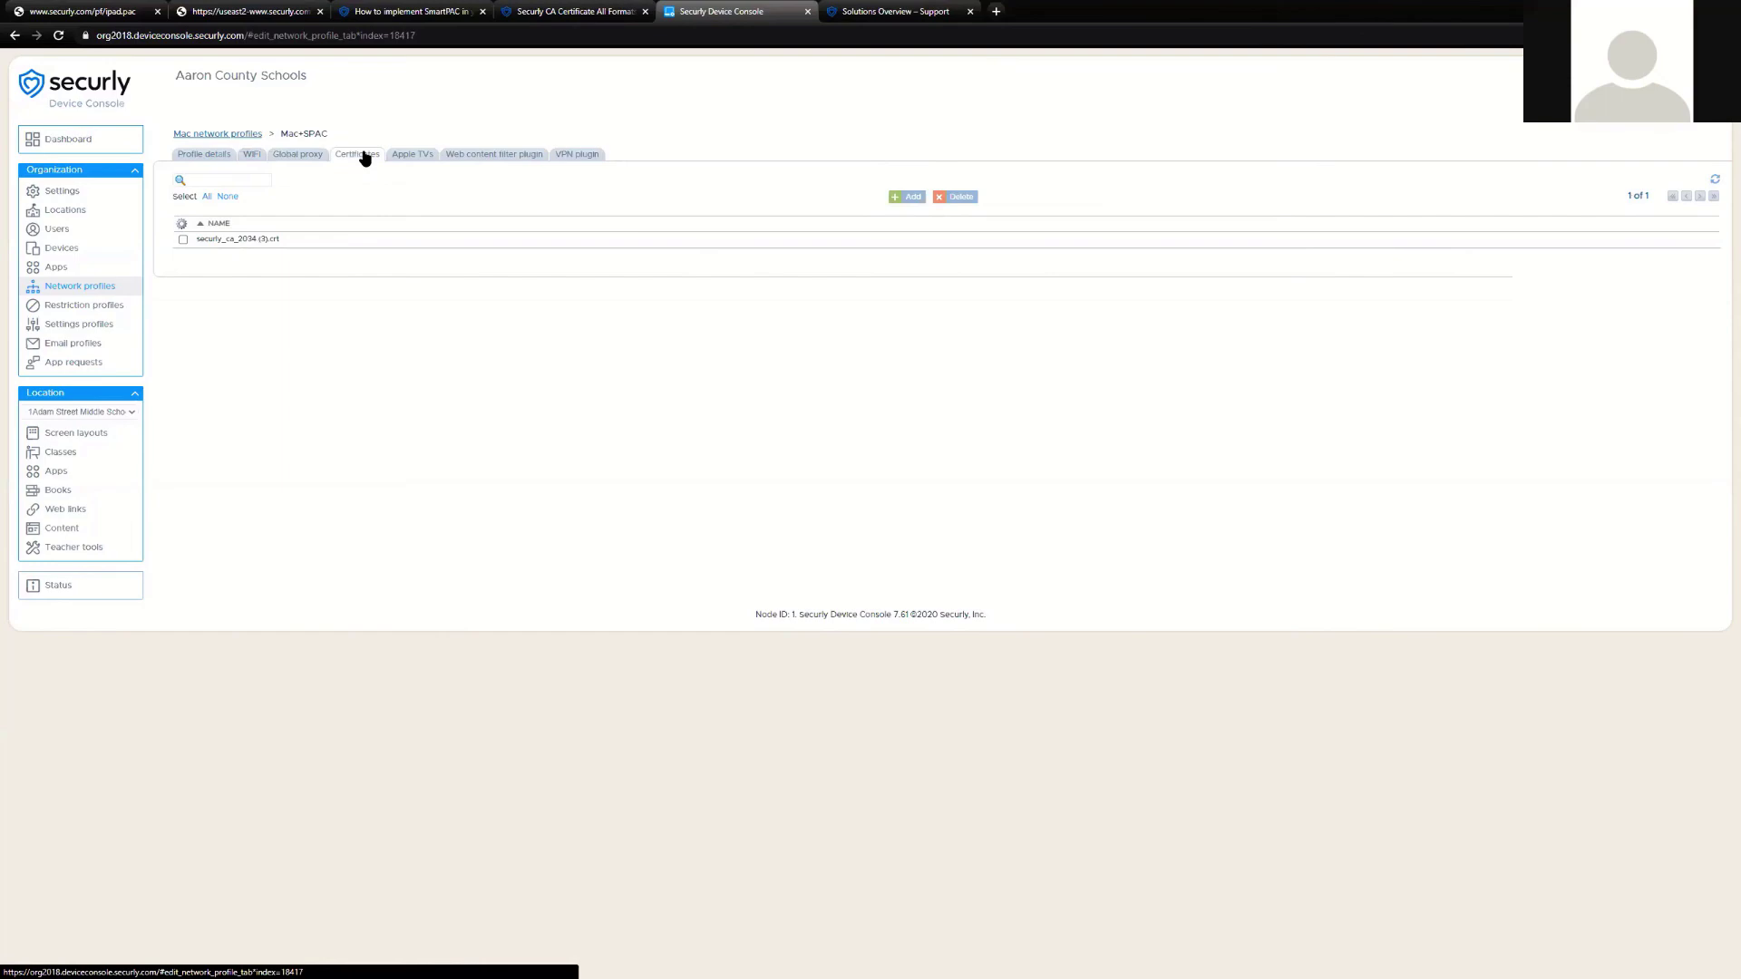
{"action": "left_click", "coordinate": [316, 159]}
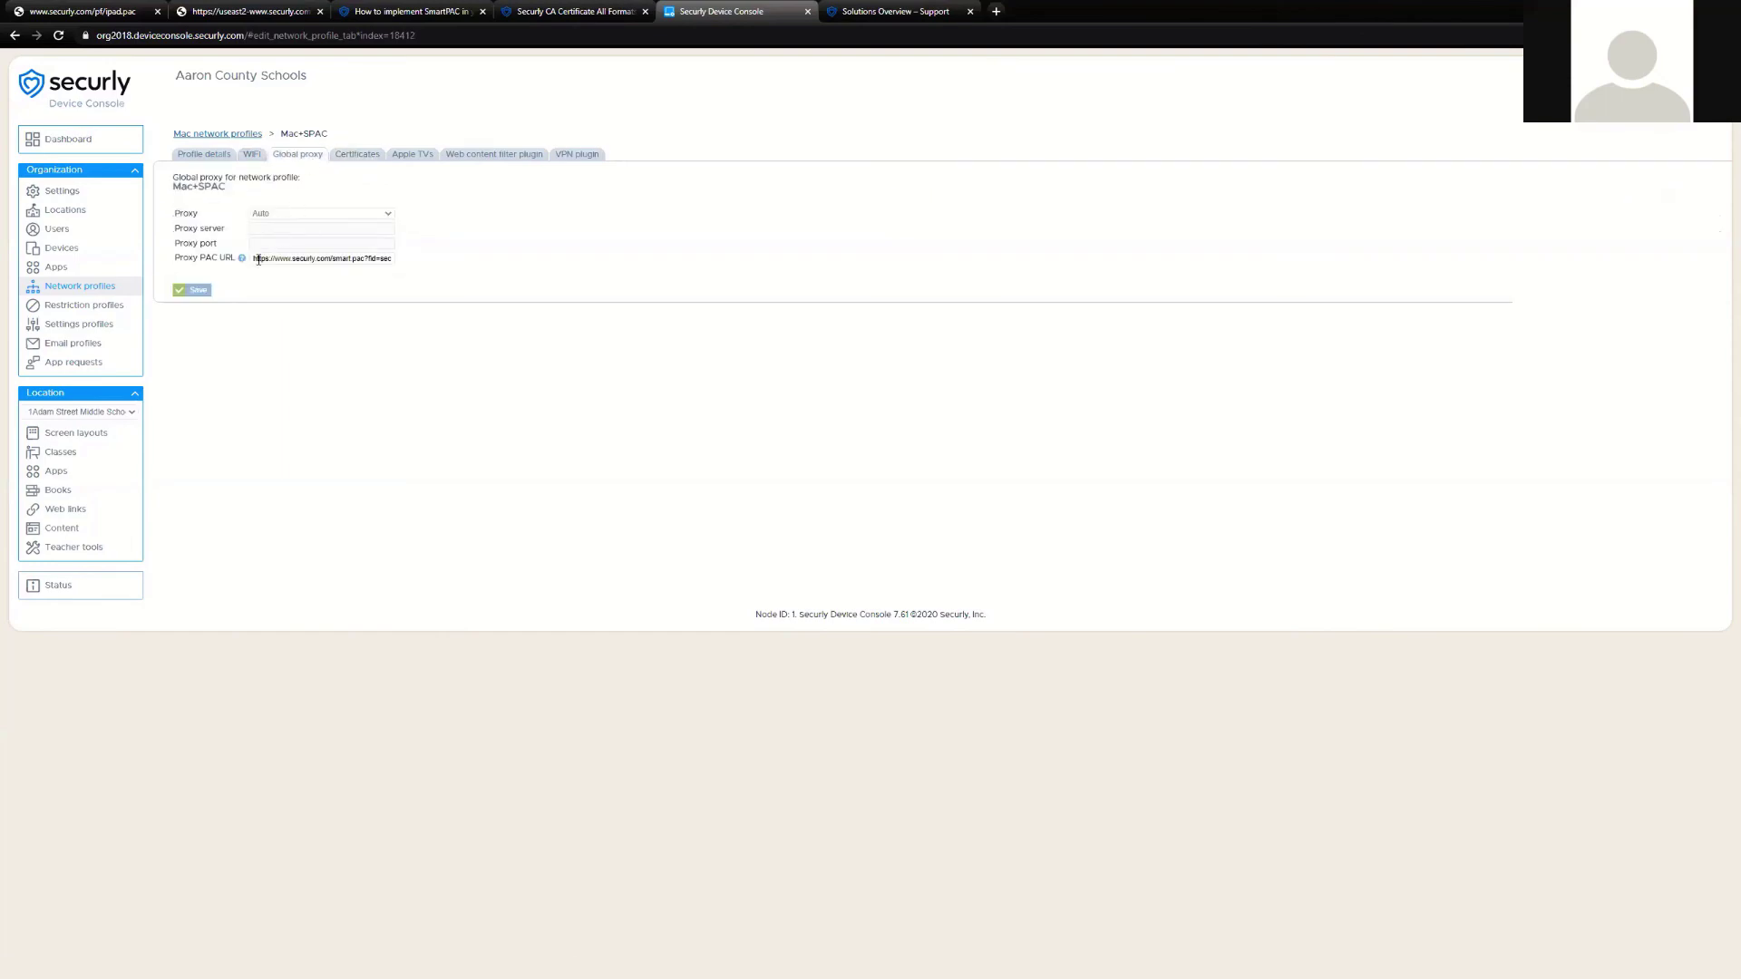
{"action": "left_click_drag", "start_coordinate": [255, 258], "coordinate": [380, 259]}
{"action": "left_click", "coordinate": [250, 11]}
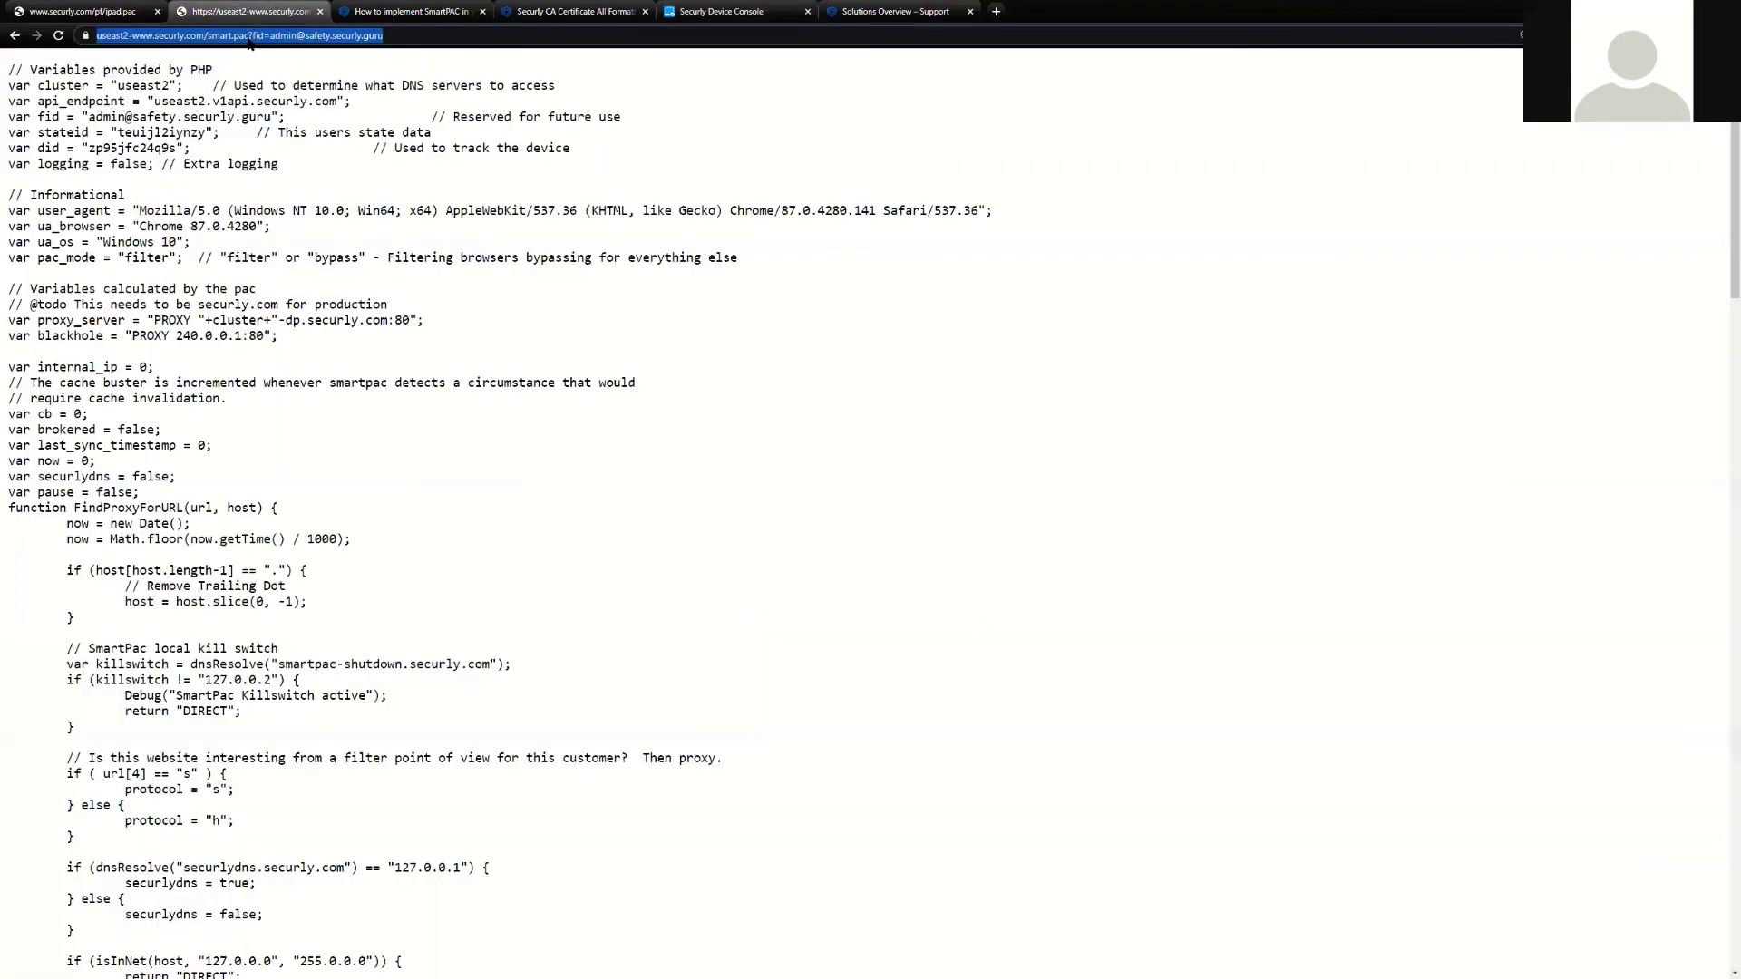
{"action": "left_click", "coordinate": [725, 11]}
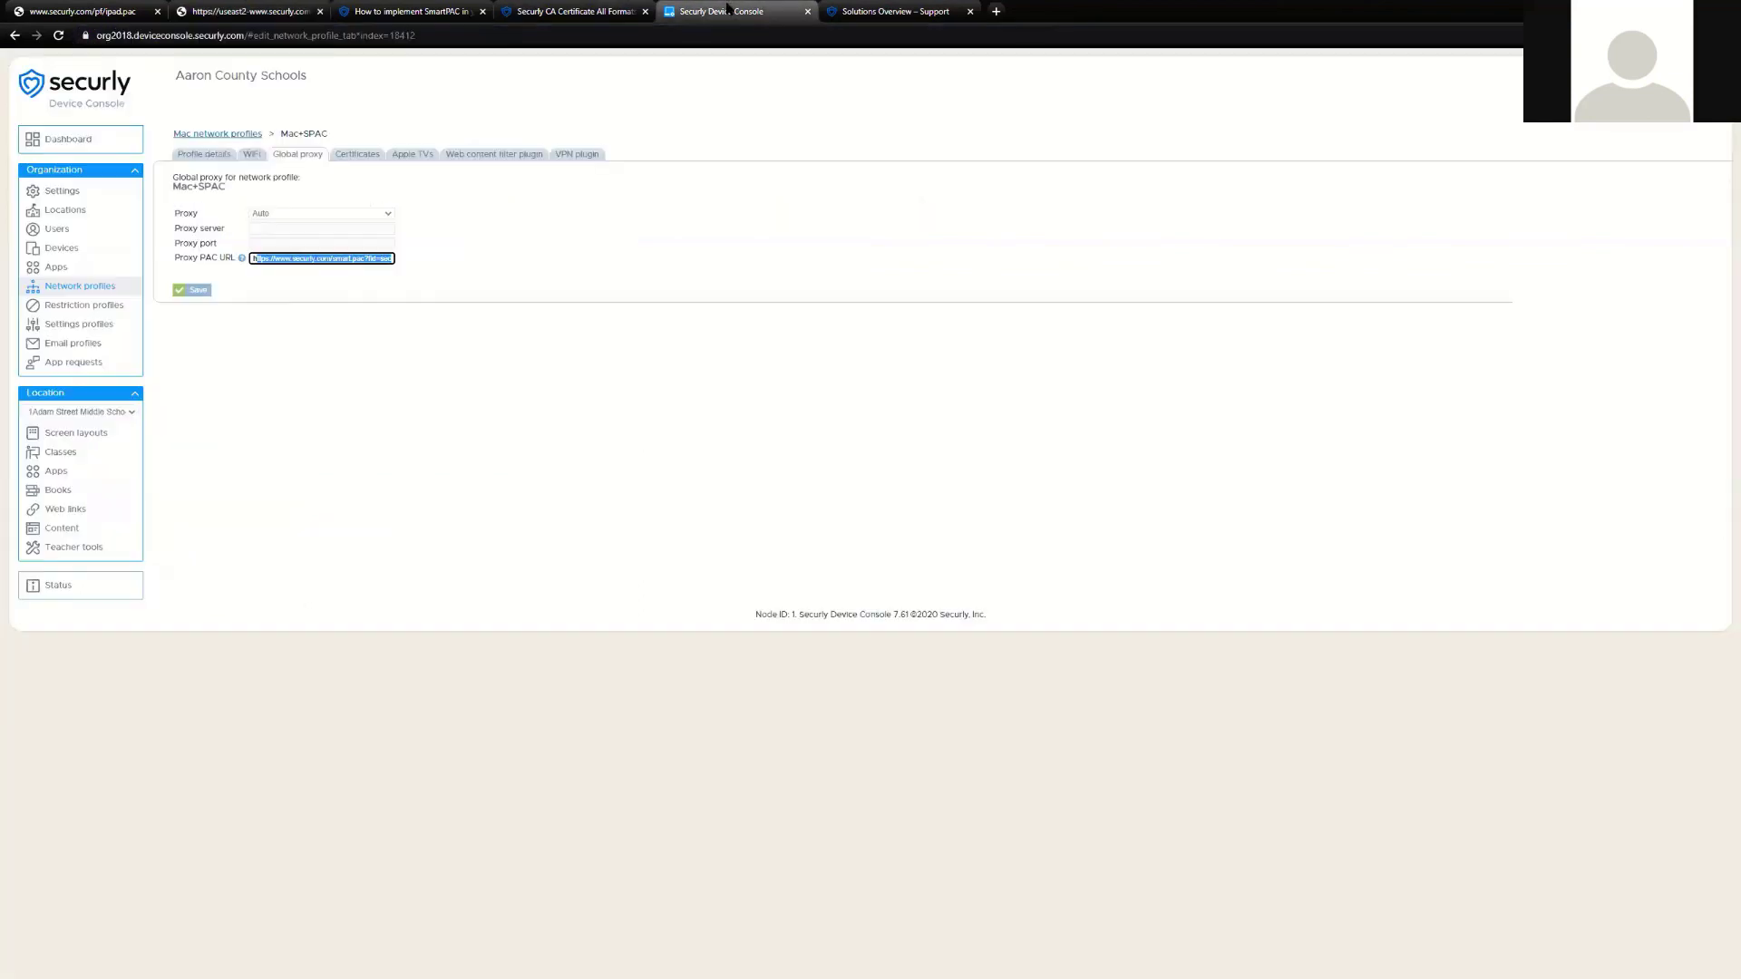